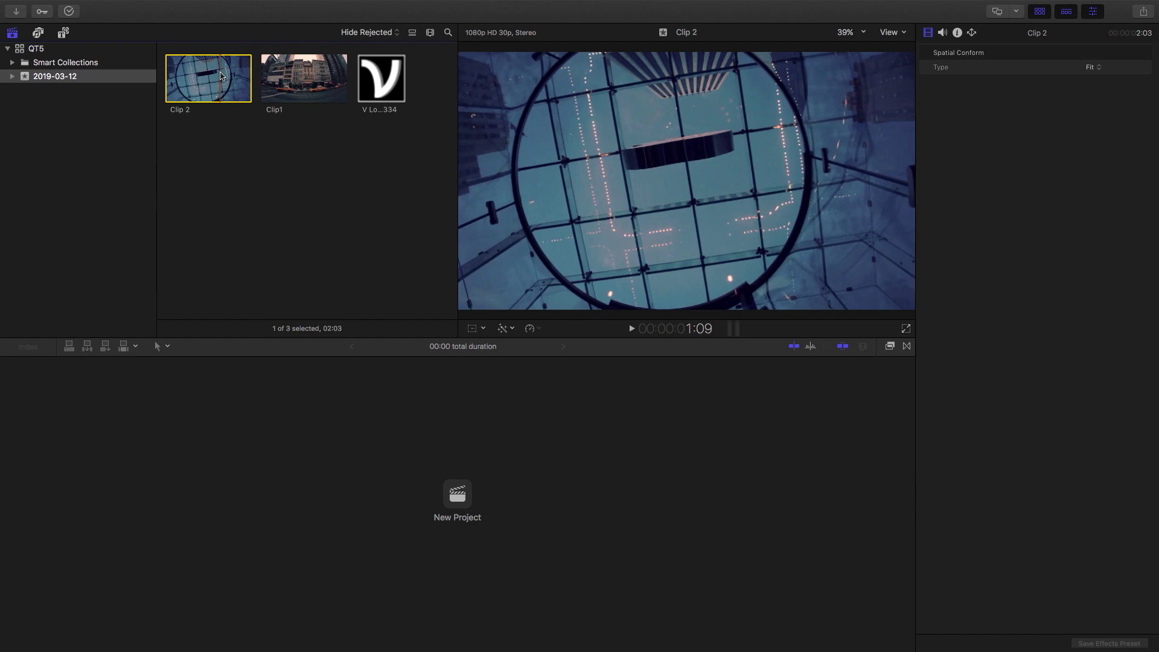
# Create the 1080p HD 30p project QT5 in the 2019-03-12 event and place Clip1 at its start
pyautogui.click(457, 494)
pyautogui.write('QT5Q')
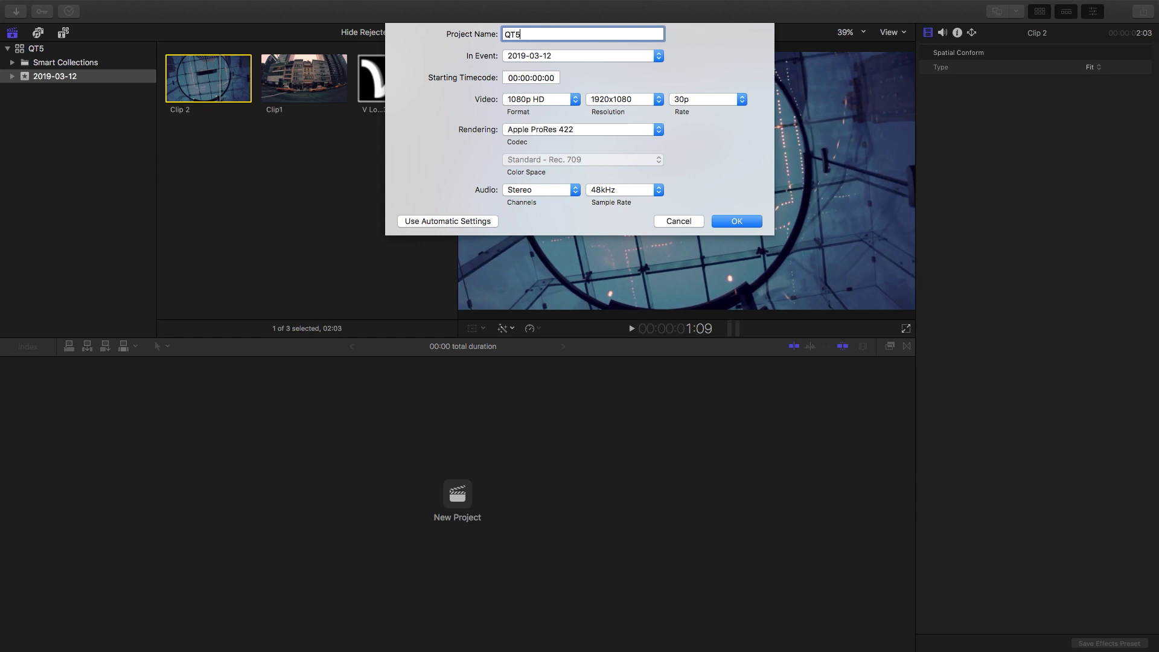
pyautogui.press('Return')
pyautogui.moveTo(277, 241); pyautogui.dragTo(75, 499)
# Add Clip 2 after Clip1, fit the 03:03 edit in view, and show the Titles browser
pyautogui.click(206, 182)
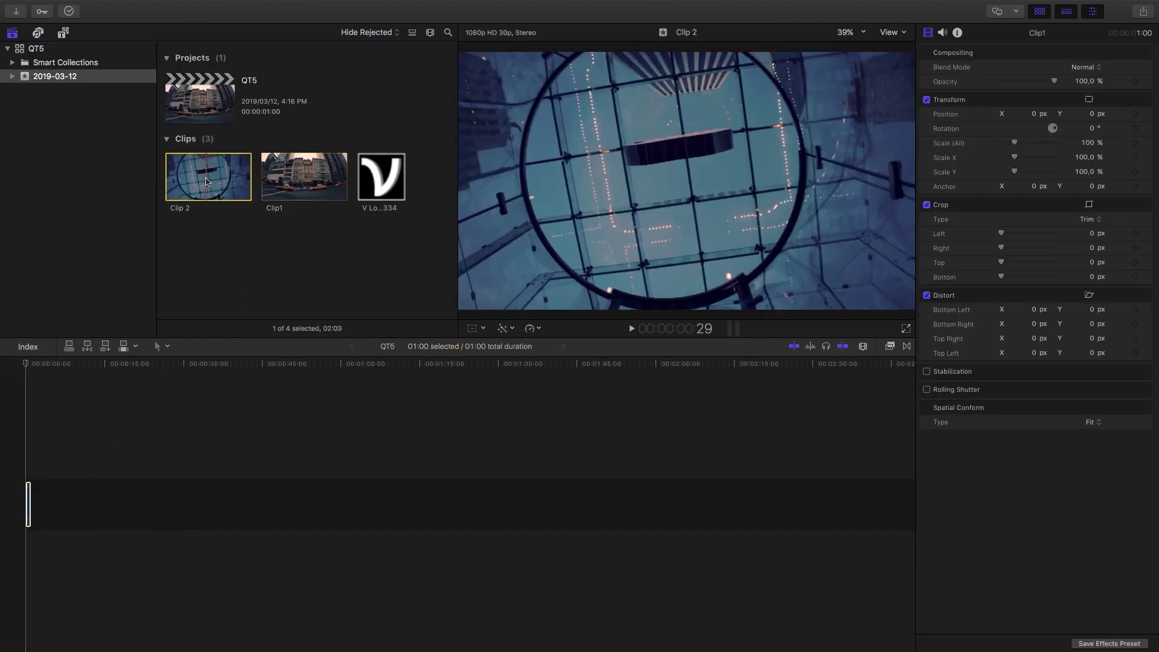
pyautogui.moveTo(206, 181); pyautogui.dragTo(91, 481)
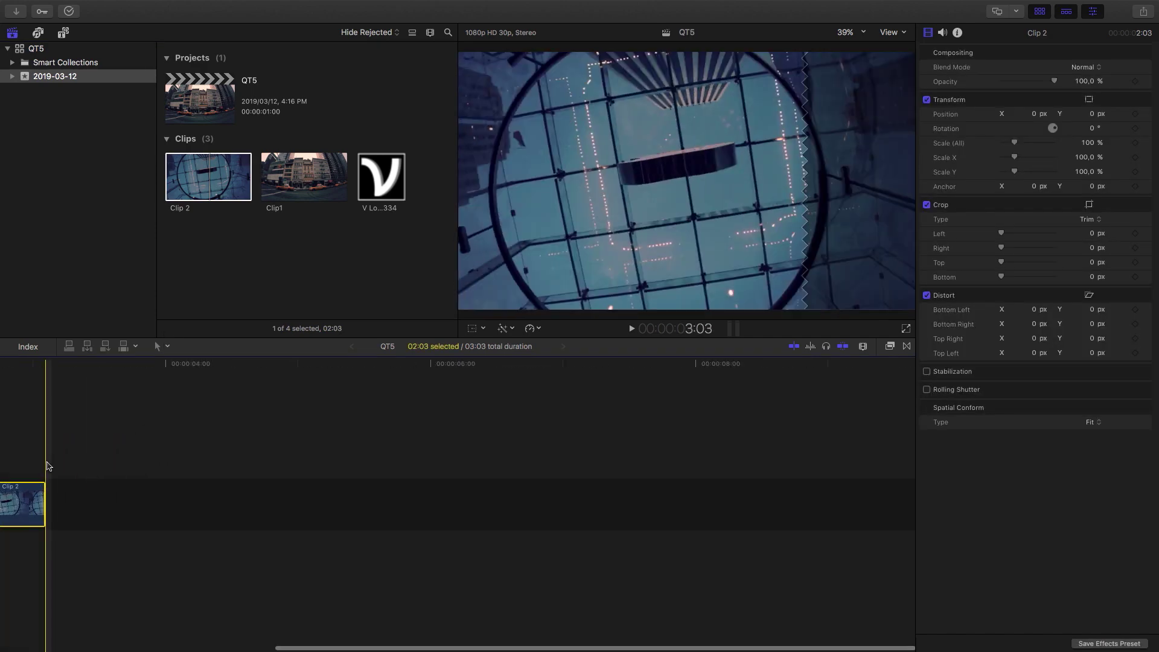
pyautogui.hotkey('shift', 'z')
pyautogui.click(88, 366)
pyautogui.moveTo(90, 369); pyautogui.dragTo(28, 369)
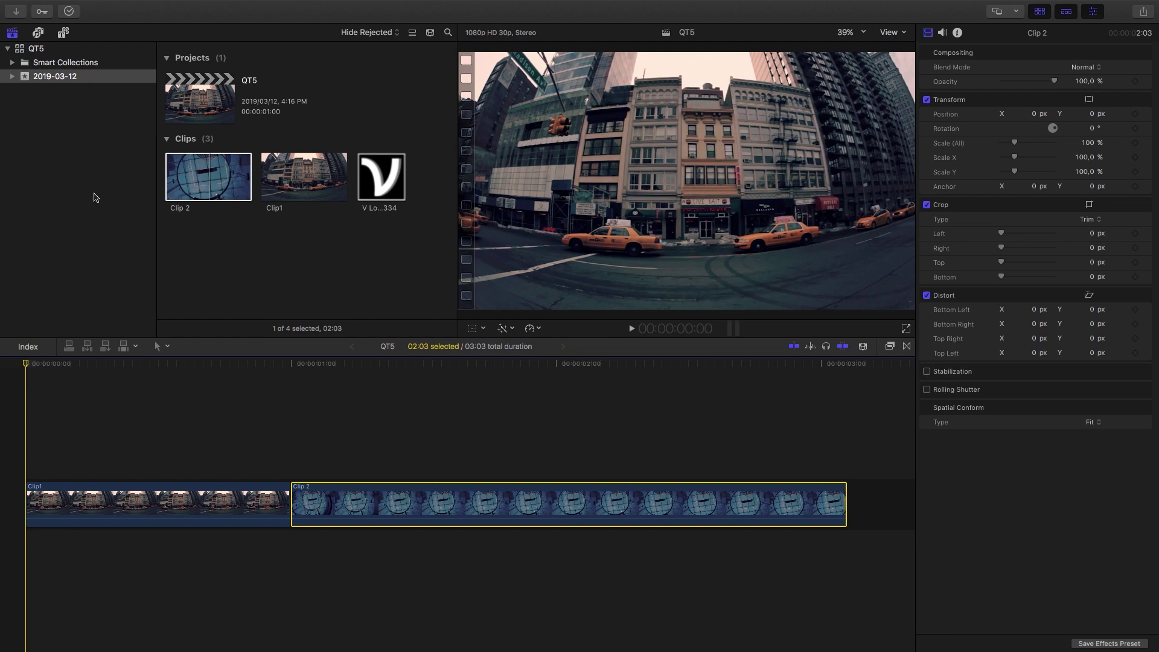
pyautogui.click(63, 33)
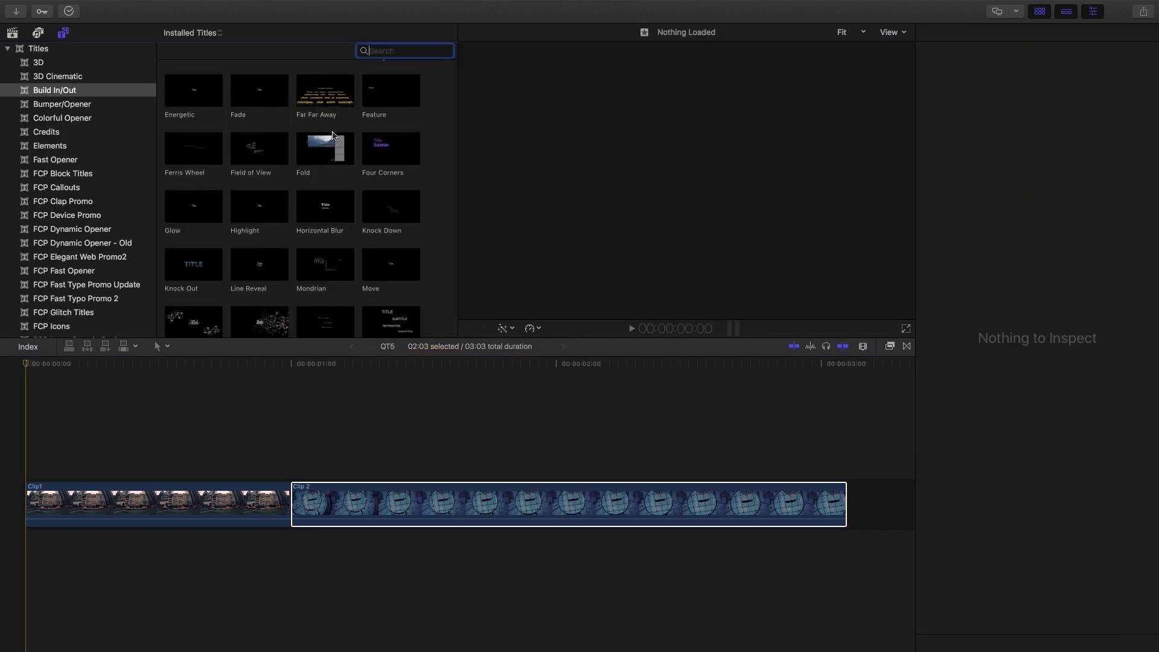
# Place the Line Reveal title over both clips from the timeline start and preview it
pyautogui.scroll(3, 428, 253)
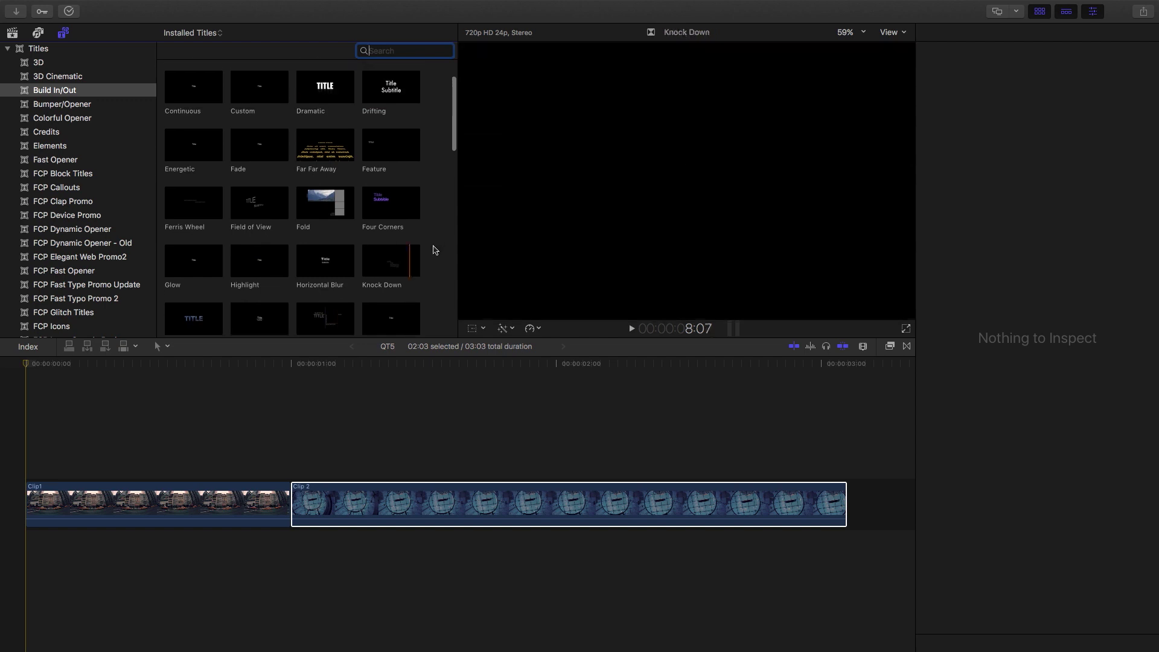
pyautogui.scroll(-3, 235, 193)
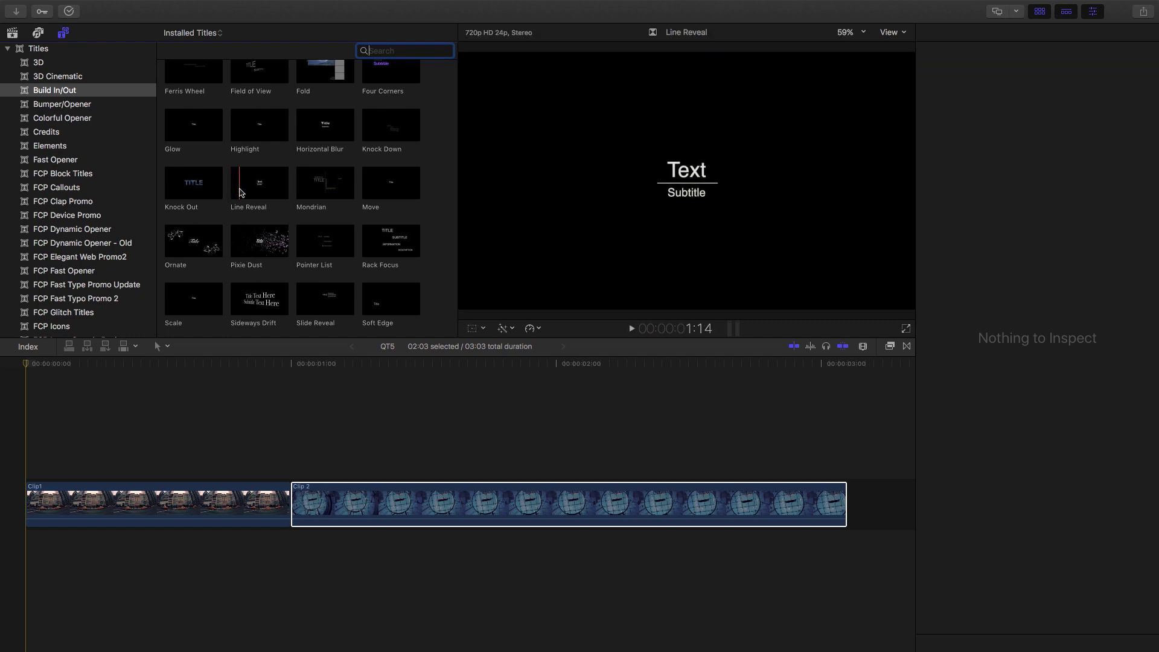
pyautogui.moveTo(261, 187); pyautogui.dragTo(29, 466)
pyautogui.moveTo(28, 366); pyautogui.dragTo(189, 382)
pyautogui.click(685, 194)
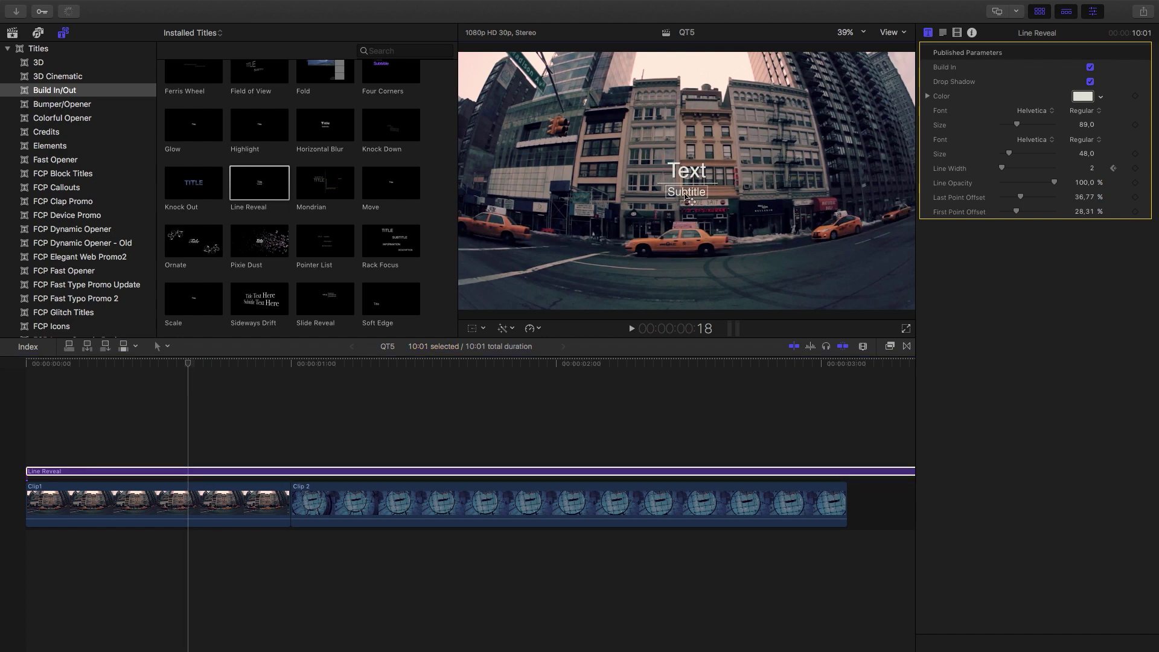
# Delete the title's subtitle and set the reveal line's opacity to 0%
pyautogui.doubleClick(684, 195)
pyautogui.press('BackSpace')
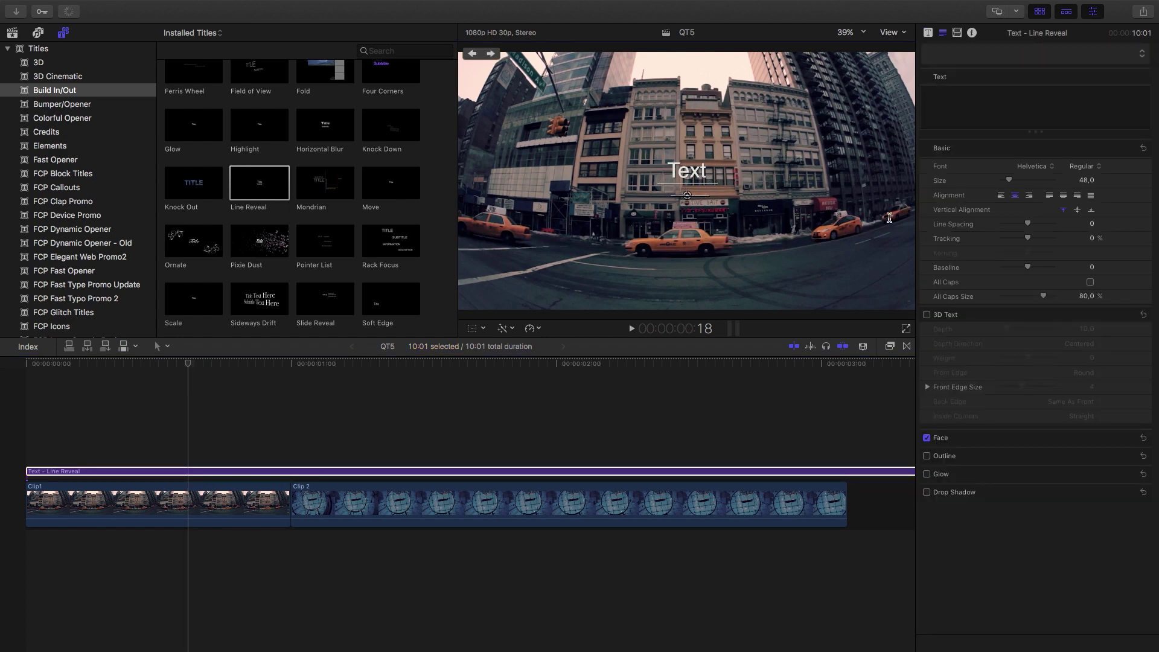
pyautogui.click(184, 476)
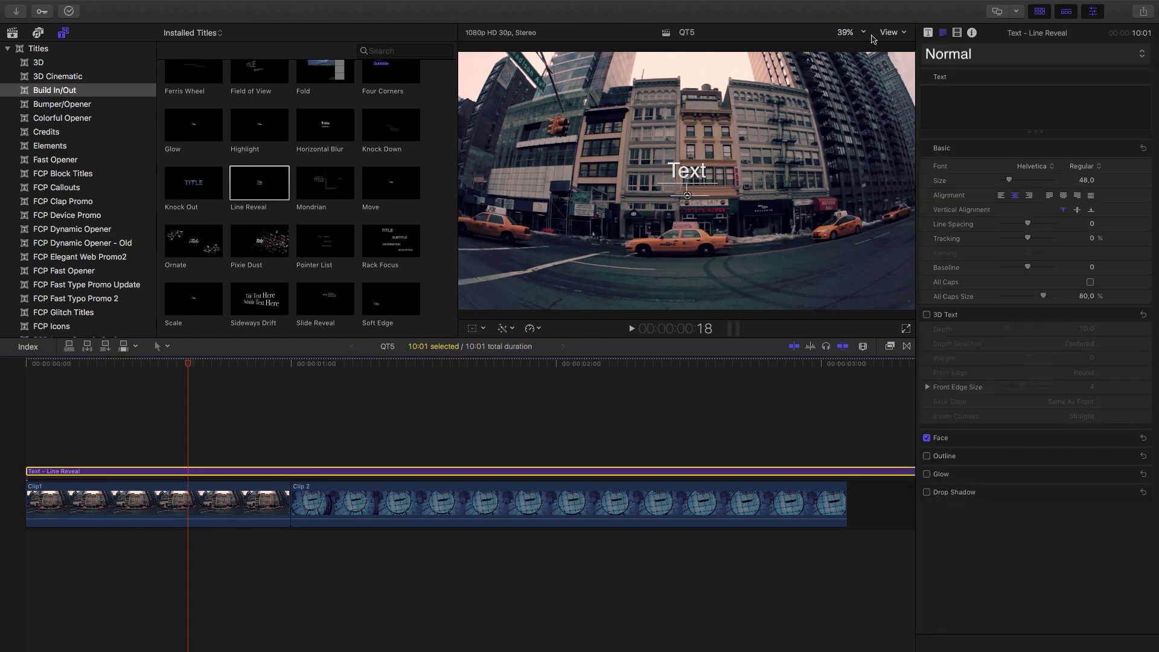
pyautogui.click(928, 33)
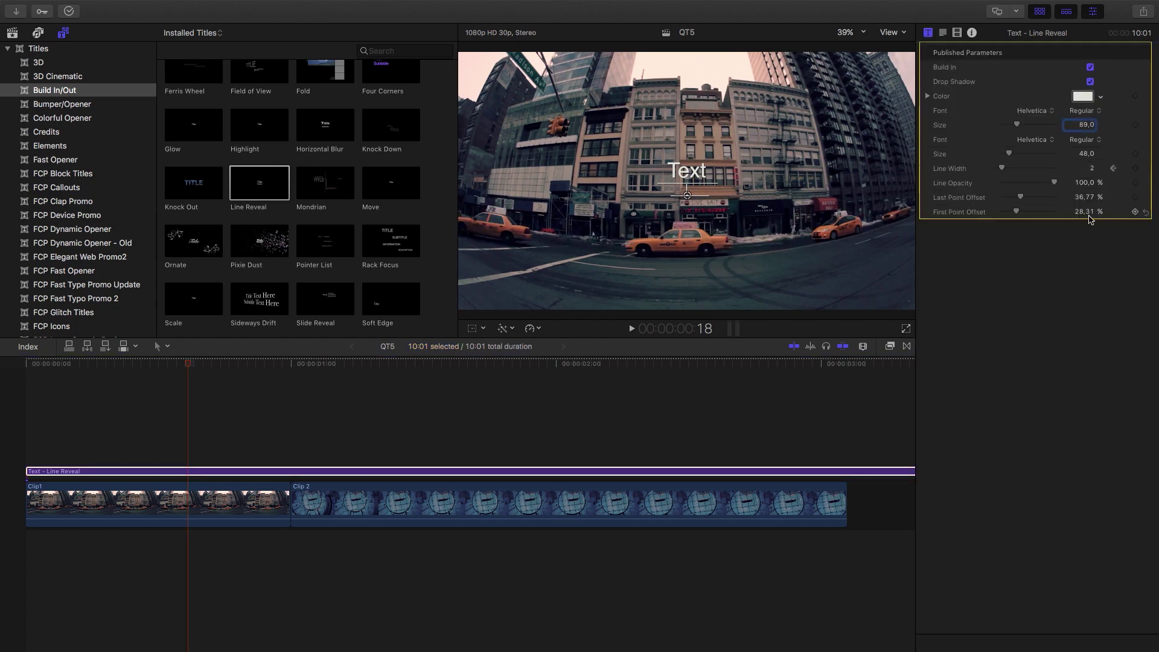
pyautogui.moveTo(1056, 187); pyautogui.dragTo(912, 198)
# Set the title font to Montserrat Bold and change its text to RUN
pyautogui.click(1081, 111)
pyautogui.click(1036, 114)
pyautogui.click(1033, 111)
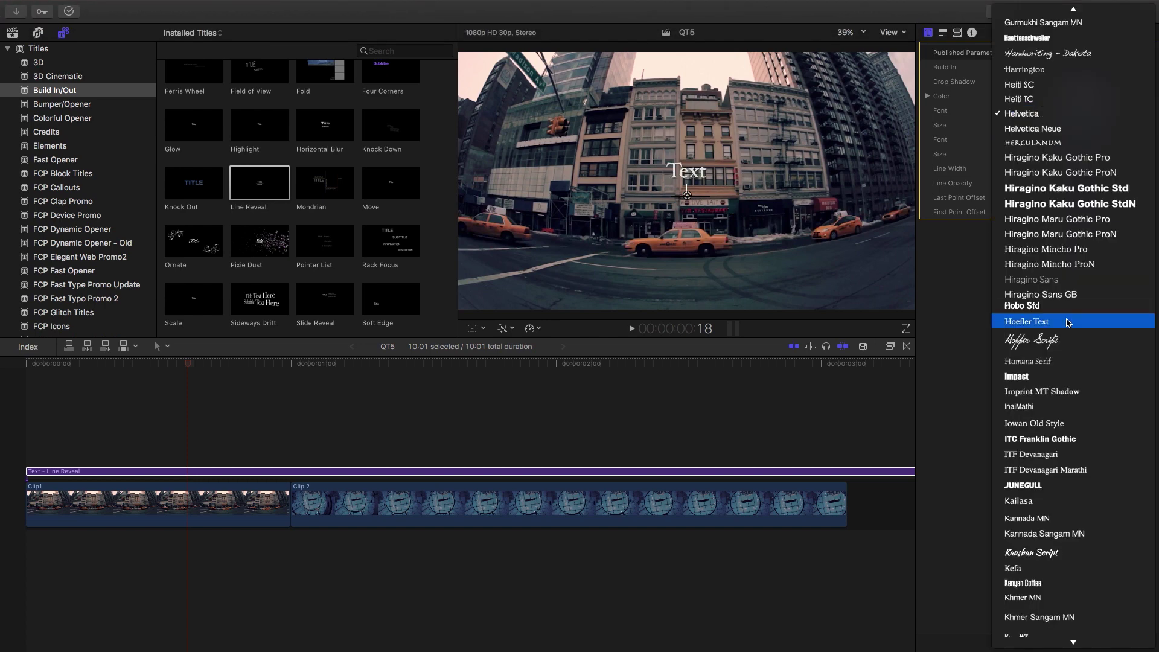
pyautogui.scroll(-10, 1067, 323)
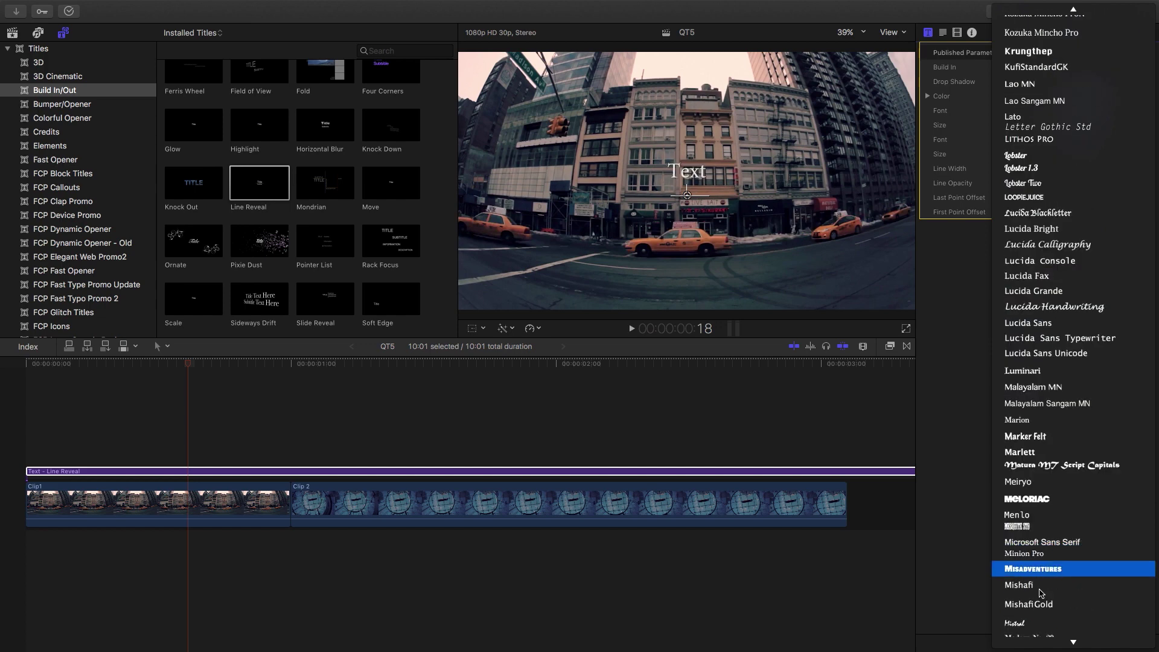
pyautogui.scroll(-1, 1034, 609)
pyautogui.click(1035, 602)
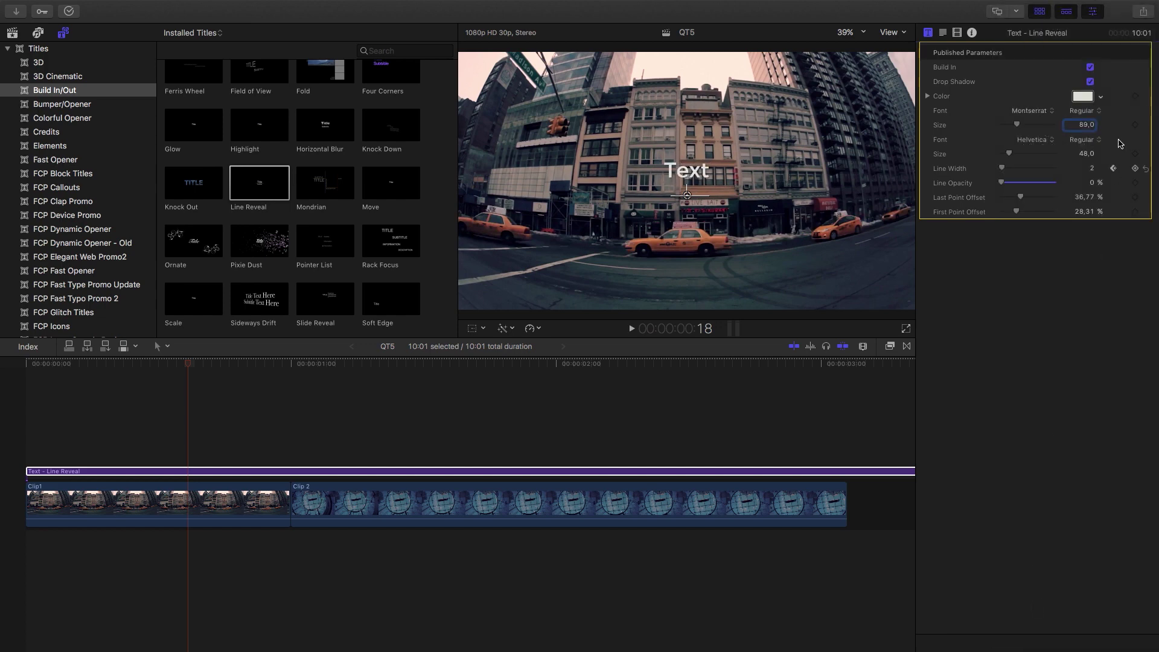
pyautogui.click(1101, 113)
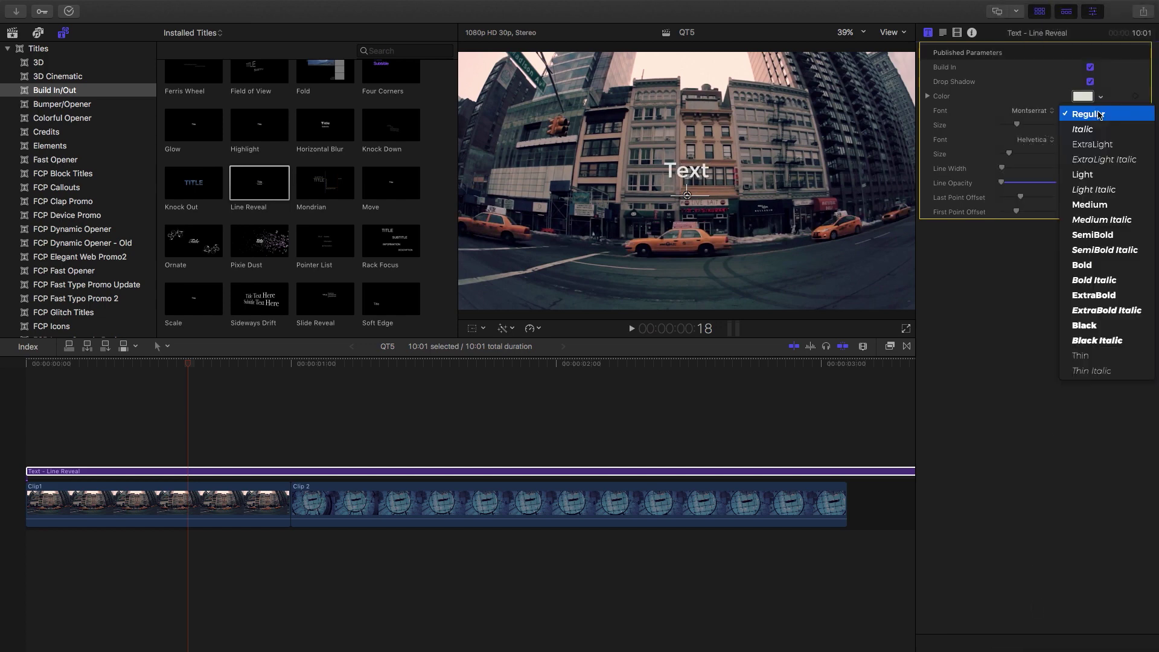
pyautogui.click(1109, 266)
pyautogui.write('RUN')
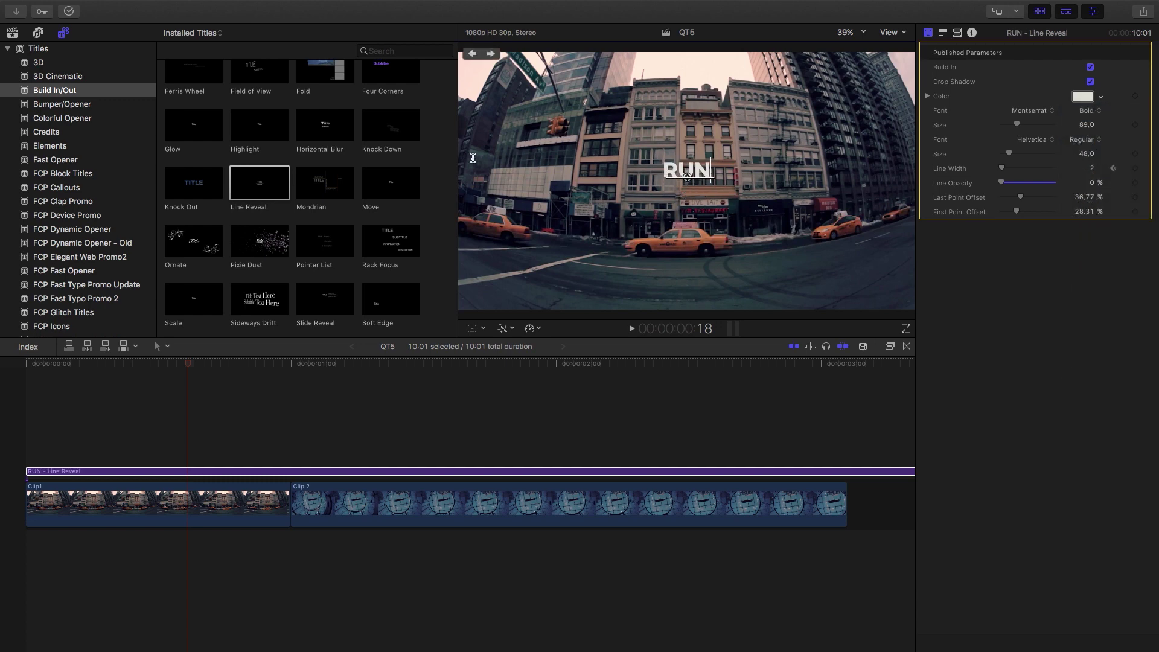
# Play the edit from the timeline start to check the RUN title
pyautogui.click(189, 441)
pyautogui.moveTo(190, 364); pyautogui.dragTo(26, 364)
pyautogui.press('space')
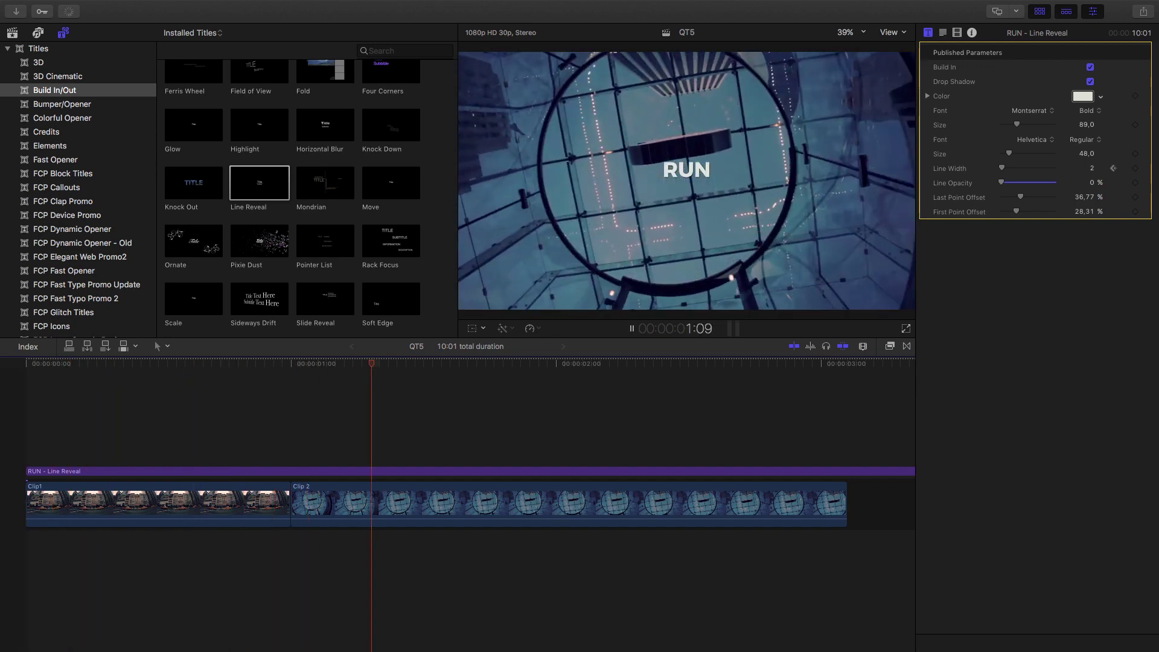
pyautogui.click(149, 520)
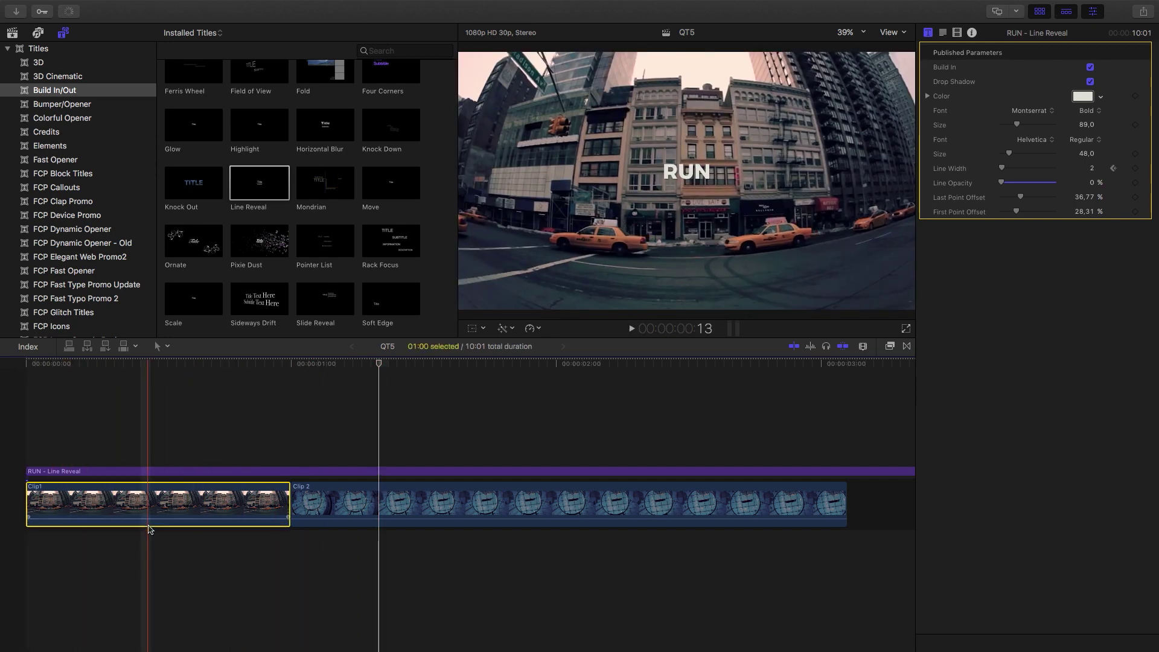
# Duplicate the RUN title twice so three copies stack in the timeline
pyautogui.click(458, 505)
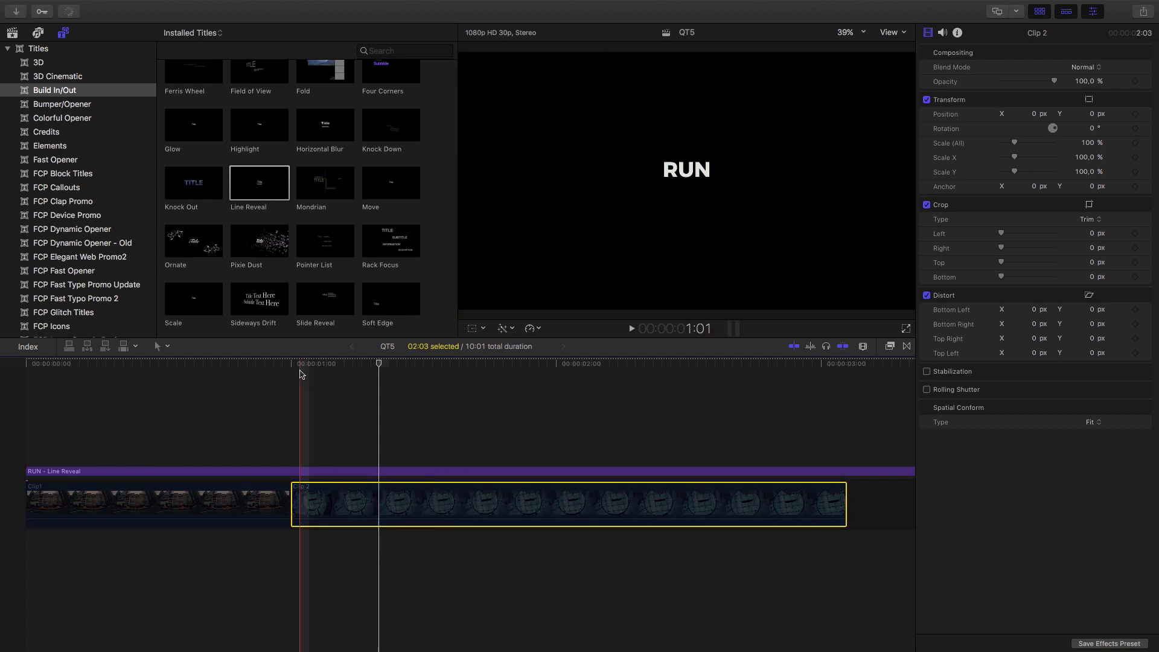
pyautogui.press('Home')
pyautogui.moveTo(67, 367); pyautogui.dragTo(14, 373)
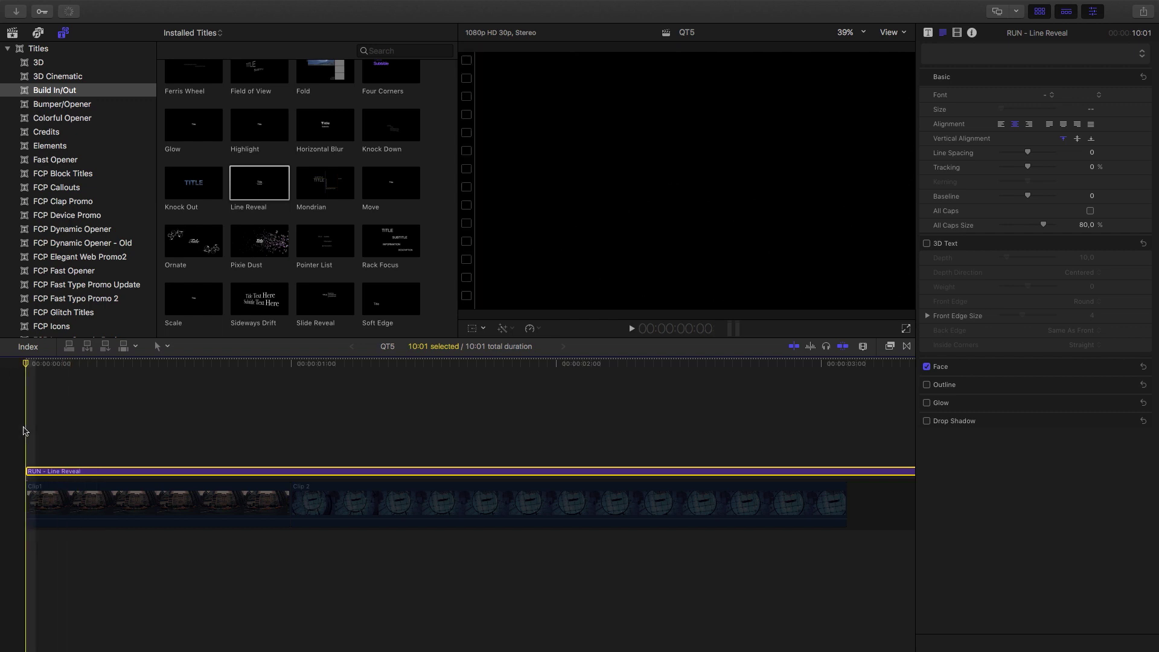
pyautogui.press('super+v')
pyautogui.hscroll(-10, 24, 431)
pyautogui.click(104, 457)
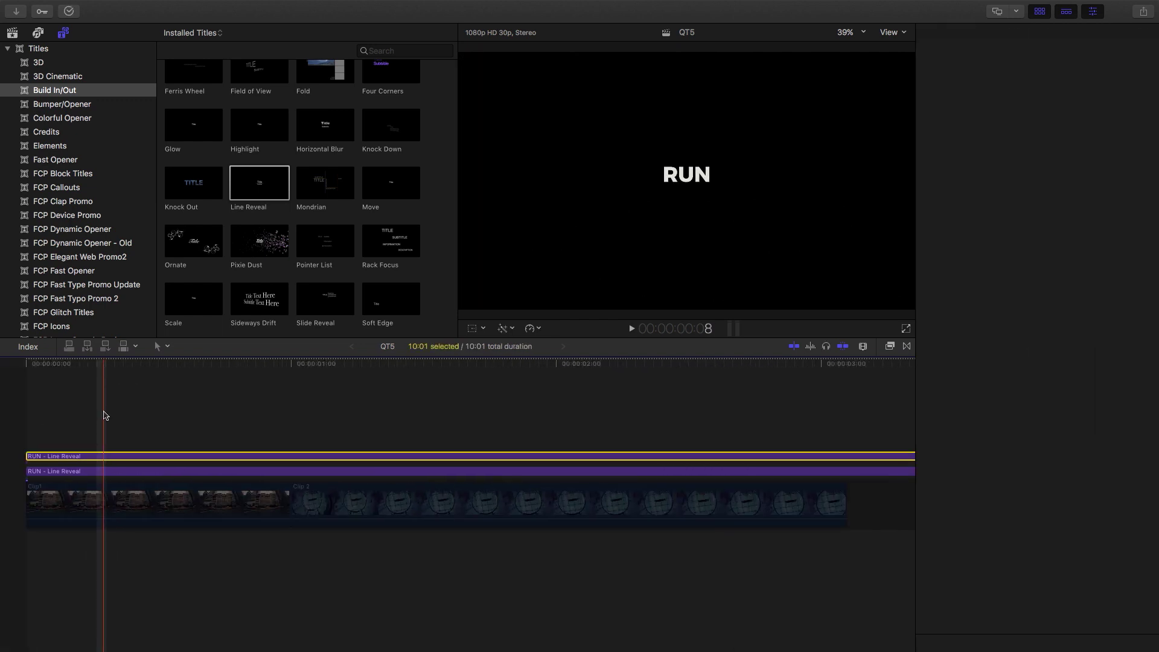
pyautogui.press('Home')
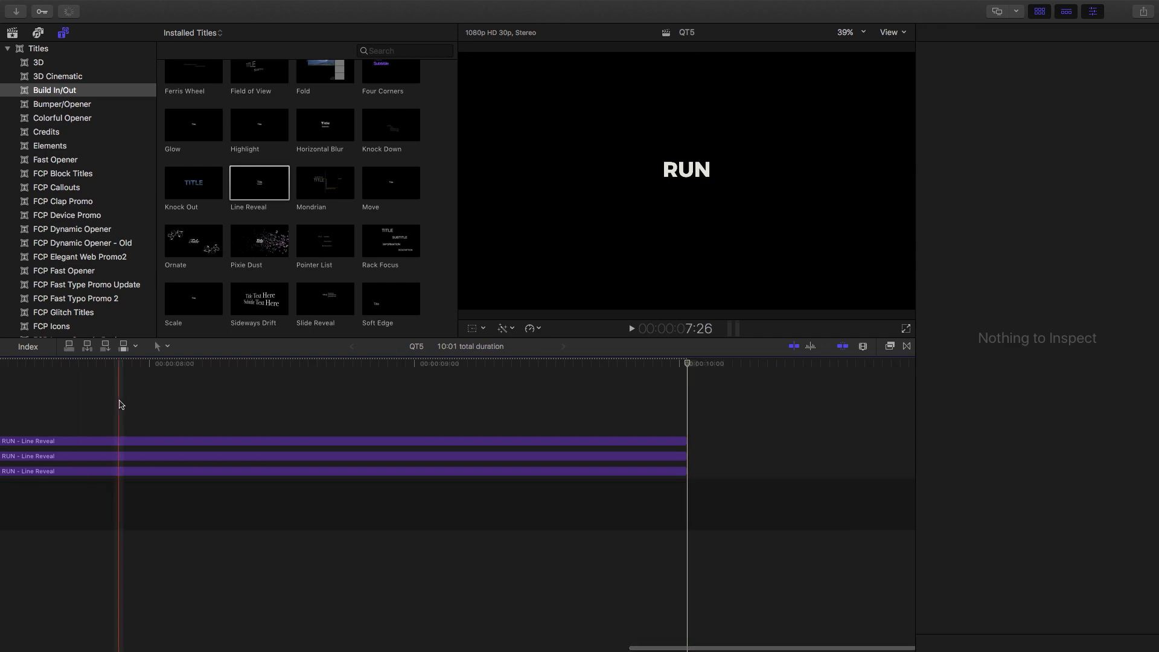
pyautogui.hscroll(-10, 121, 405)
pyautogui.click(40, 472)
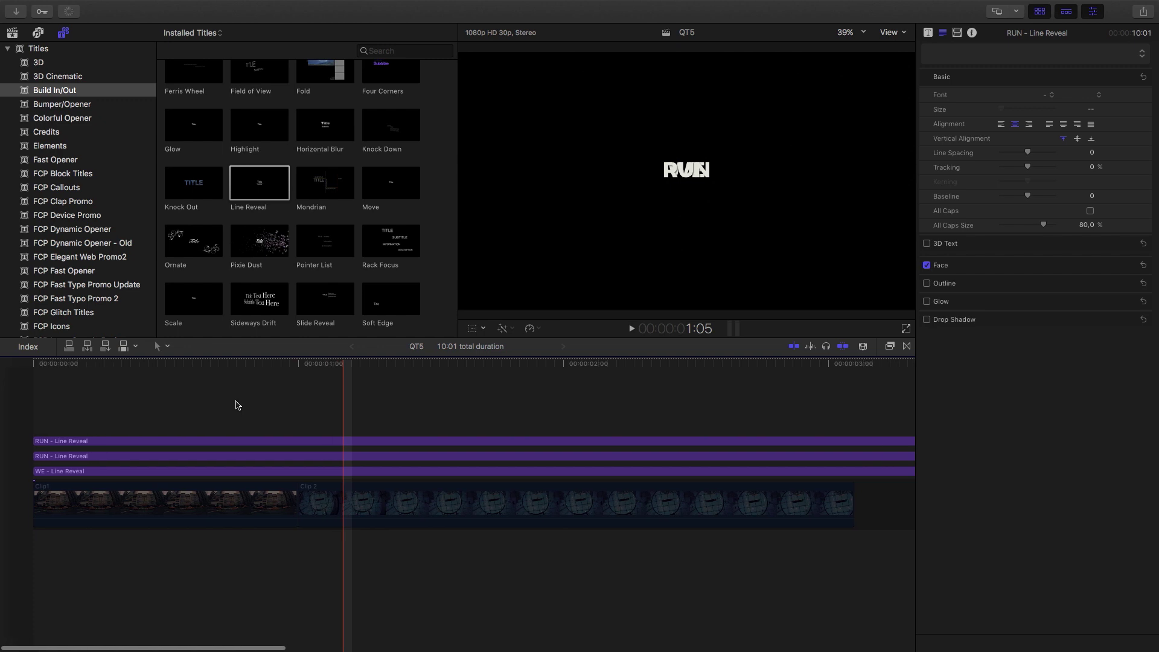
# Edit the top title copy to read THIS and select the bottom WE title
pyautogui.hscroll(2, 235, 401)
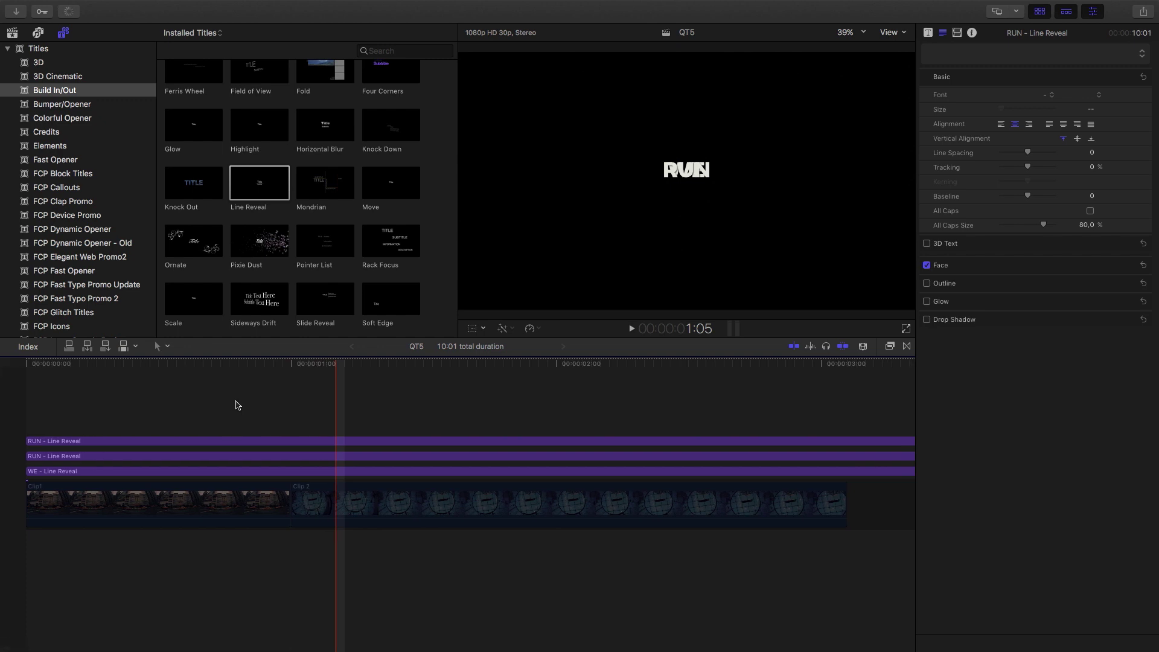
pyautogui.doubleClick(291, 442)
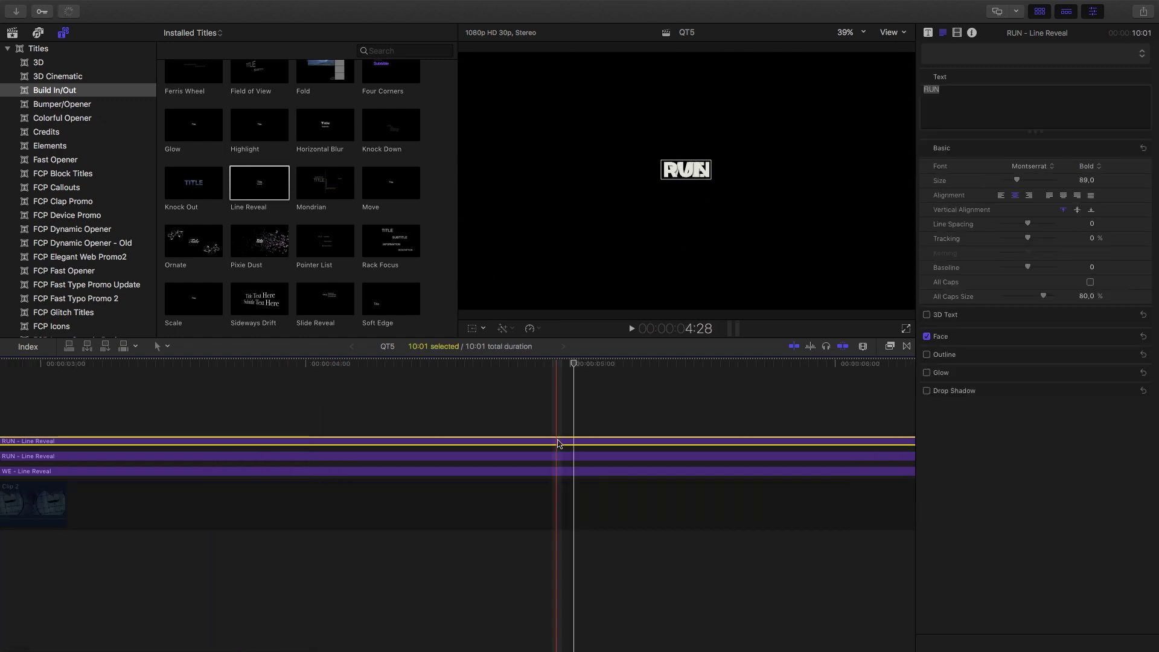
pyautogui.write('THIS')
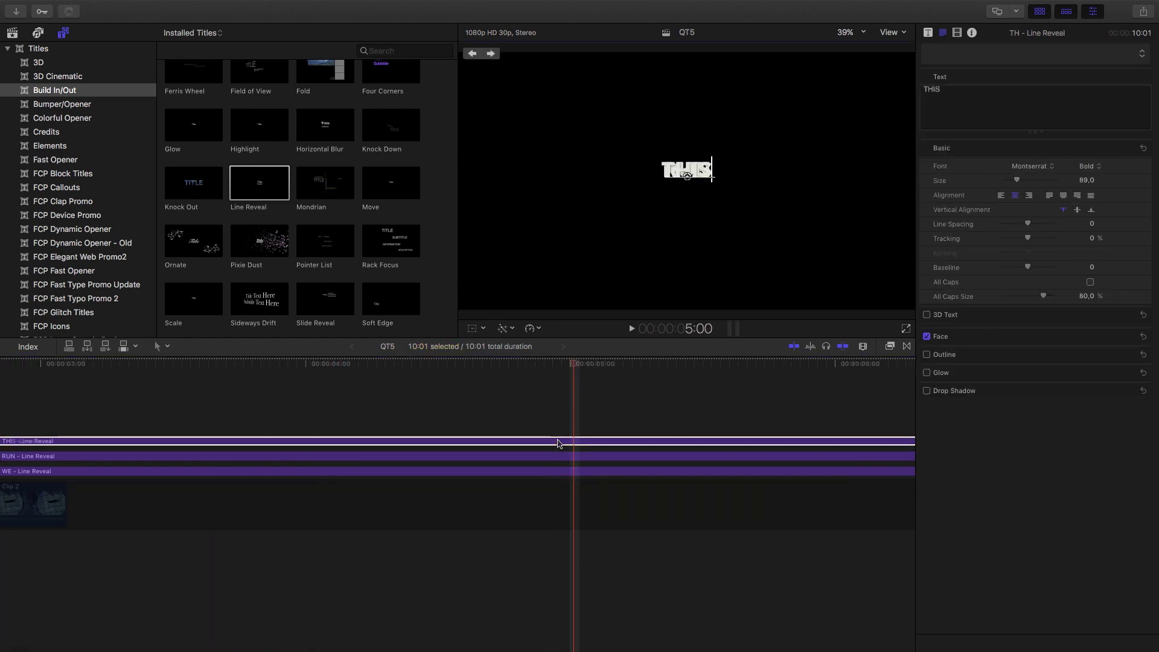
pyautogui.click(522, 416)
pyautogui.hscroll(-12, 522, 416)
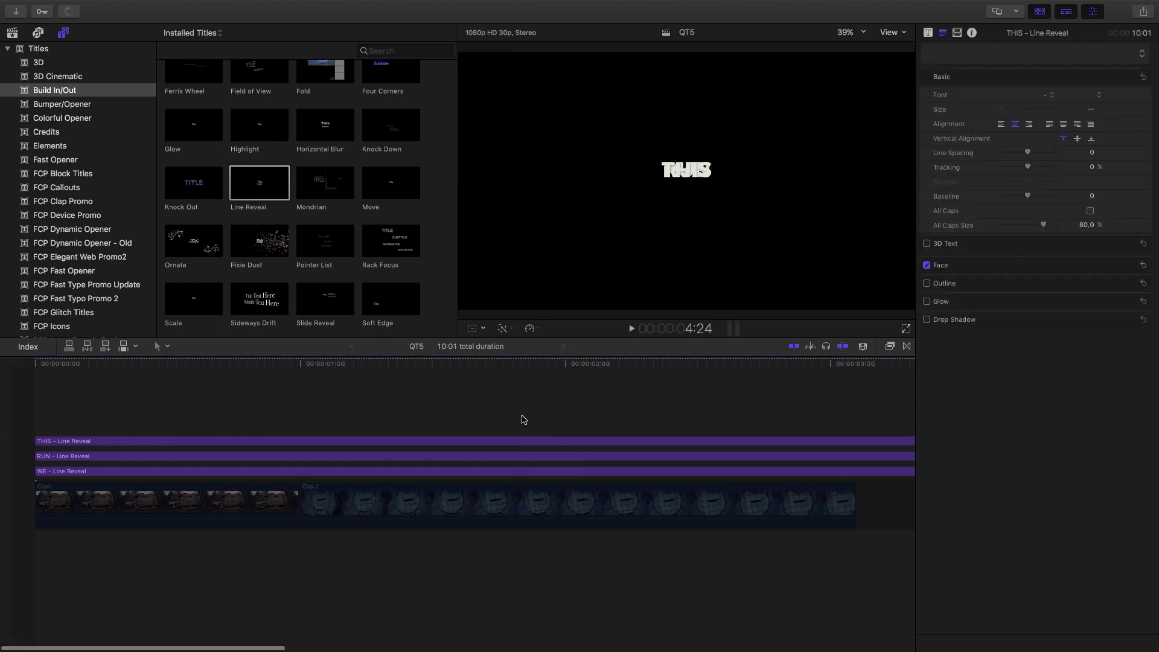
pyautogui.click(93, 472)
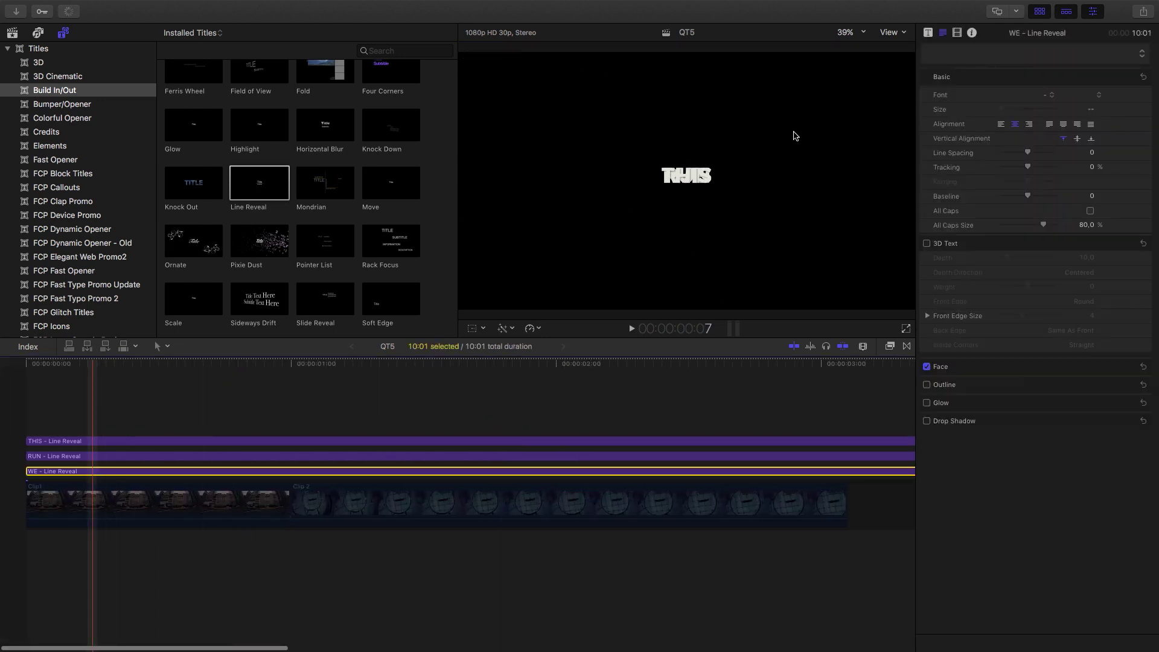
# Set WE's Position Y to 80 px and THIS's Position Y to -80 px
pyautogui.click(957, 32)
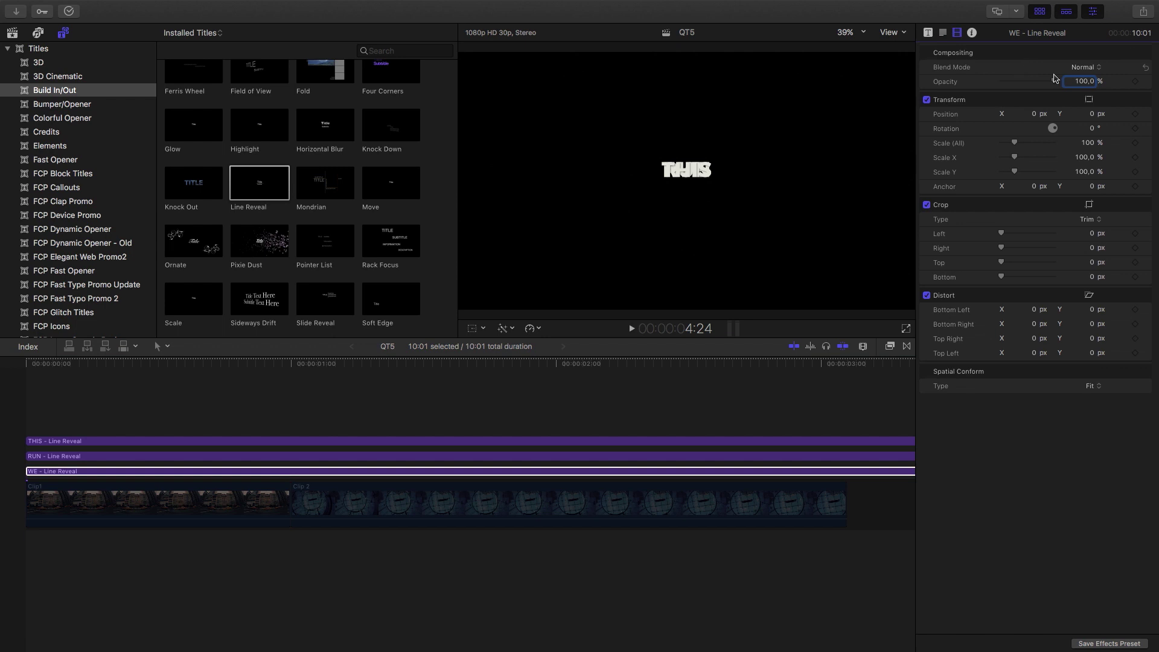
pyautogui.moveTo(1096, 117); pyautogui.dragTo(1095, 98)
pyautogui.click(1092, 114)
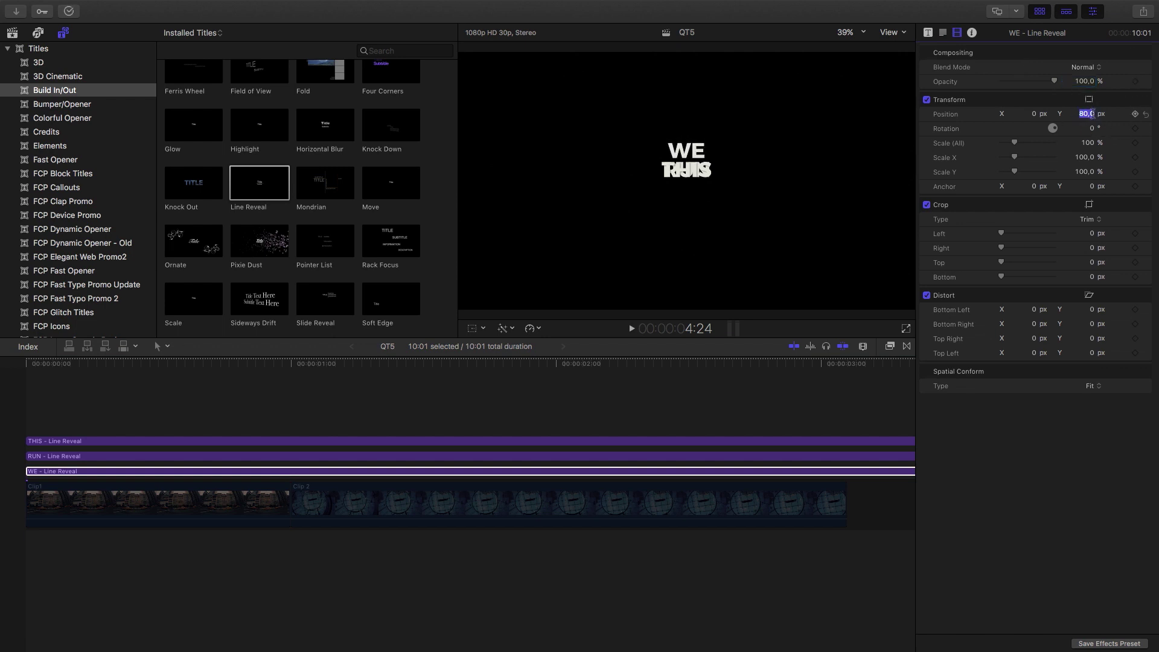
pyautogui.press('Return')
pyautogui.click(382, 442)
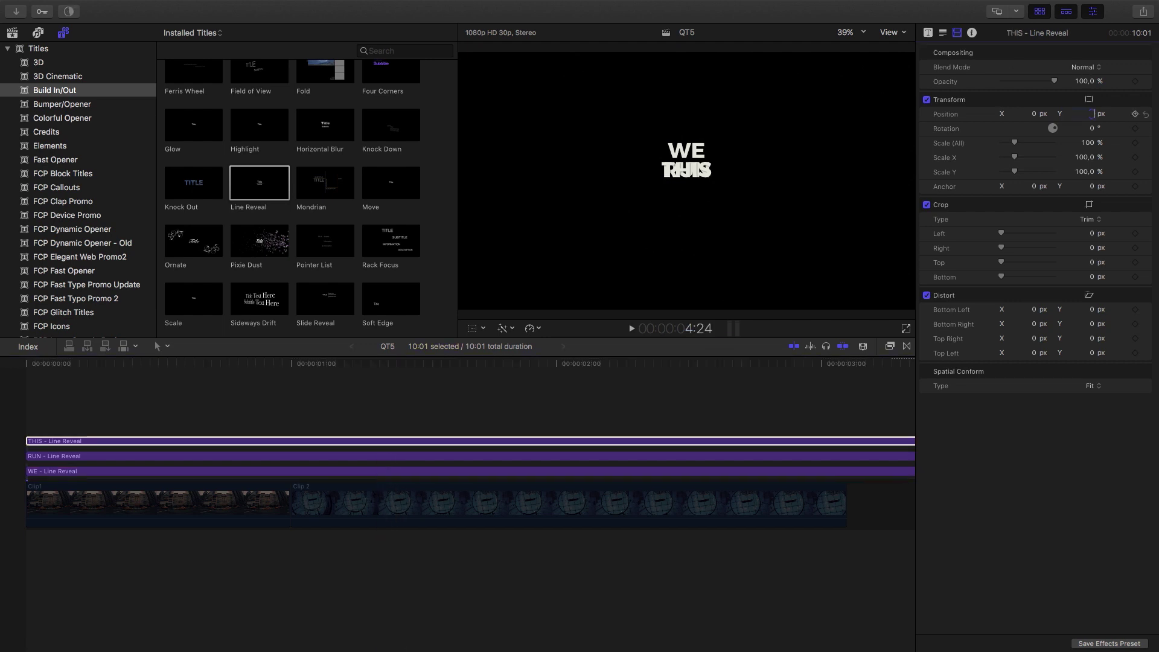
pyautogui.write('-80')
pyautogui.press('Return')
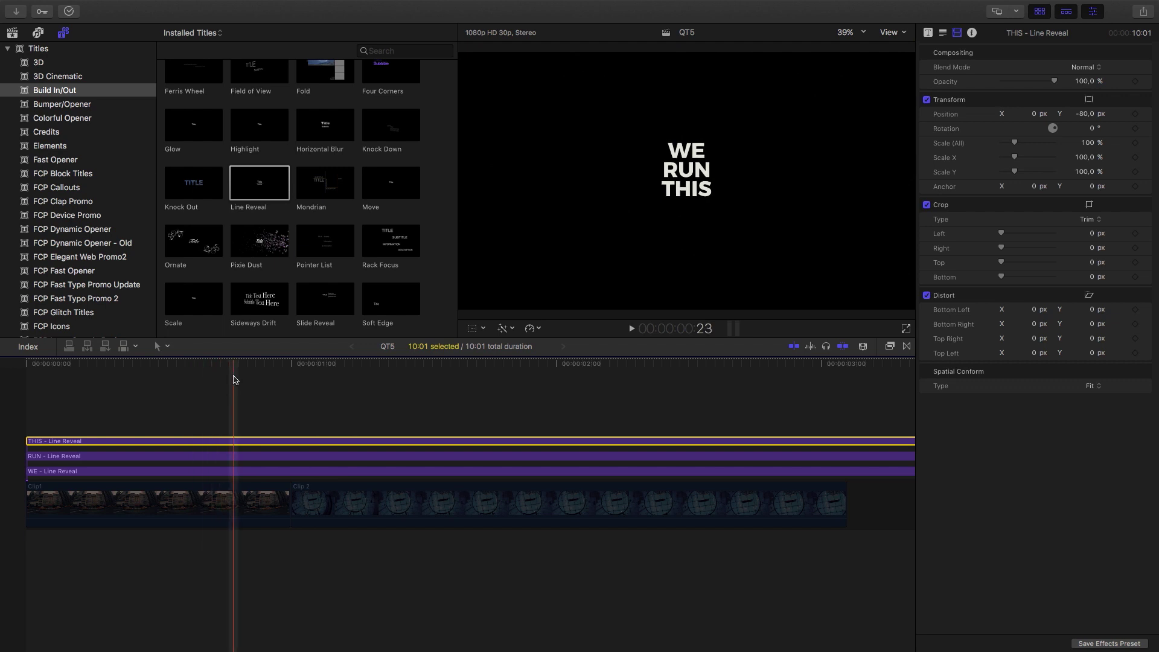
# Apply right alignment to the WE, RUN and THIS titles so they share one right edge
pyautogui.click(944, 32)
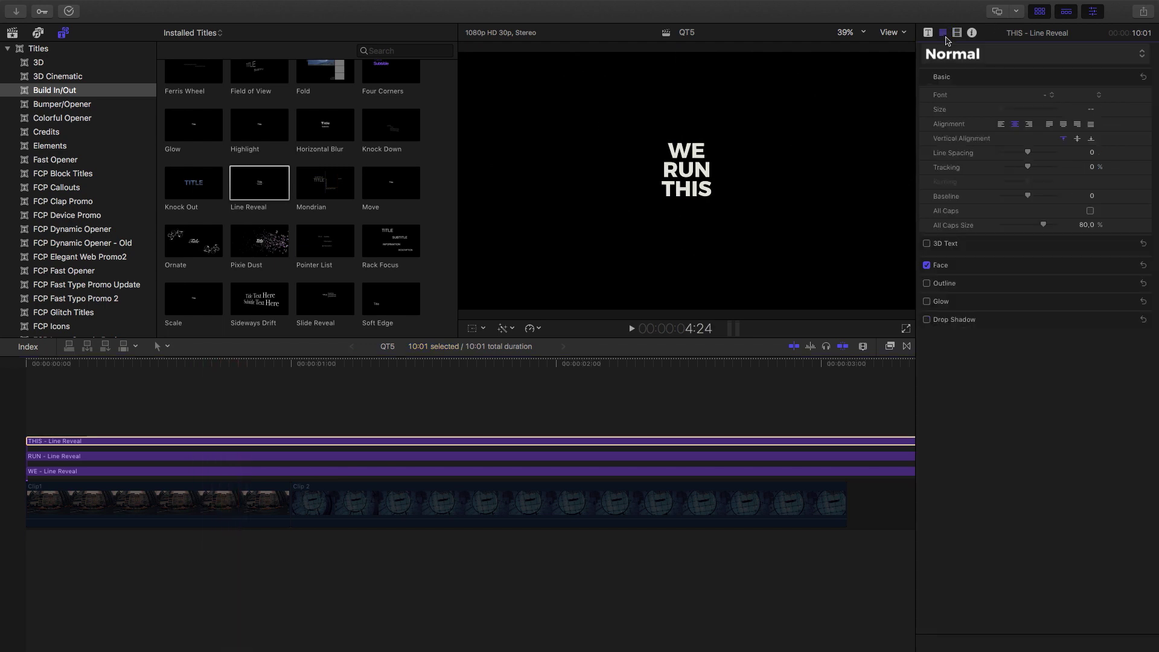
pyautogui.click(1031, 125)
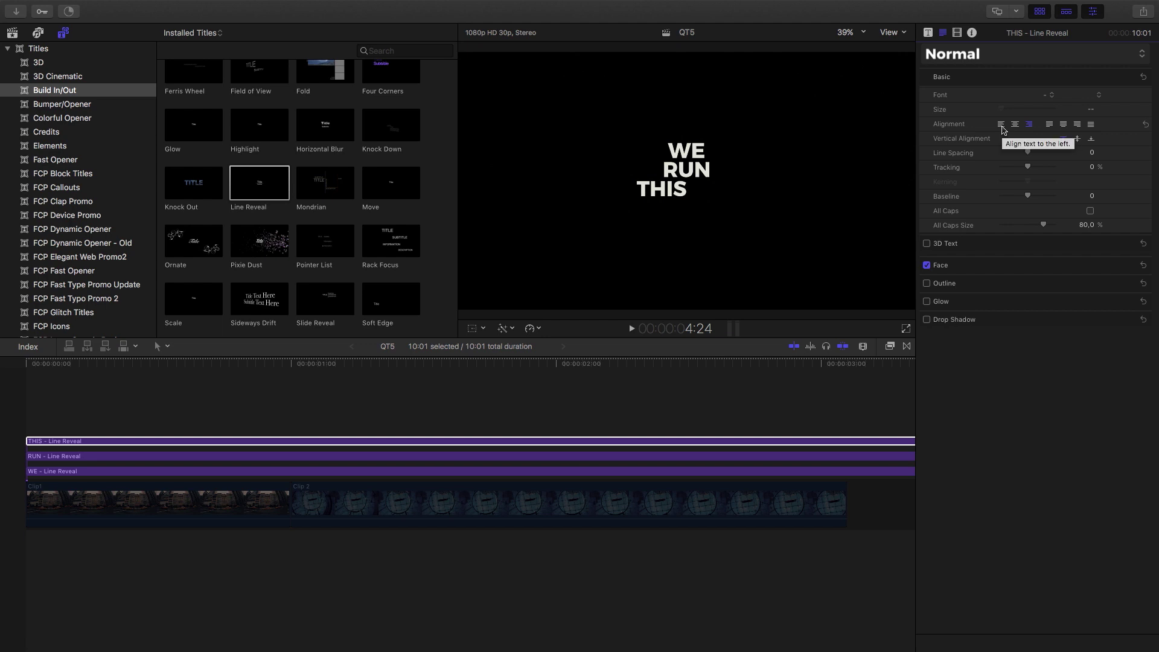
pyautogui.click(1001, 126)
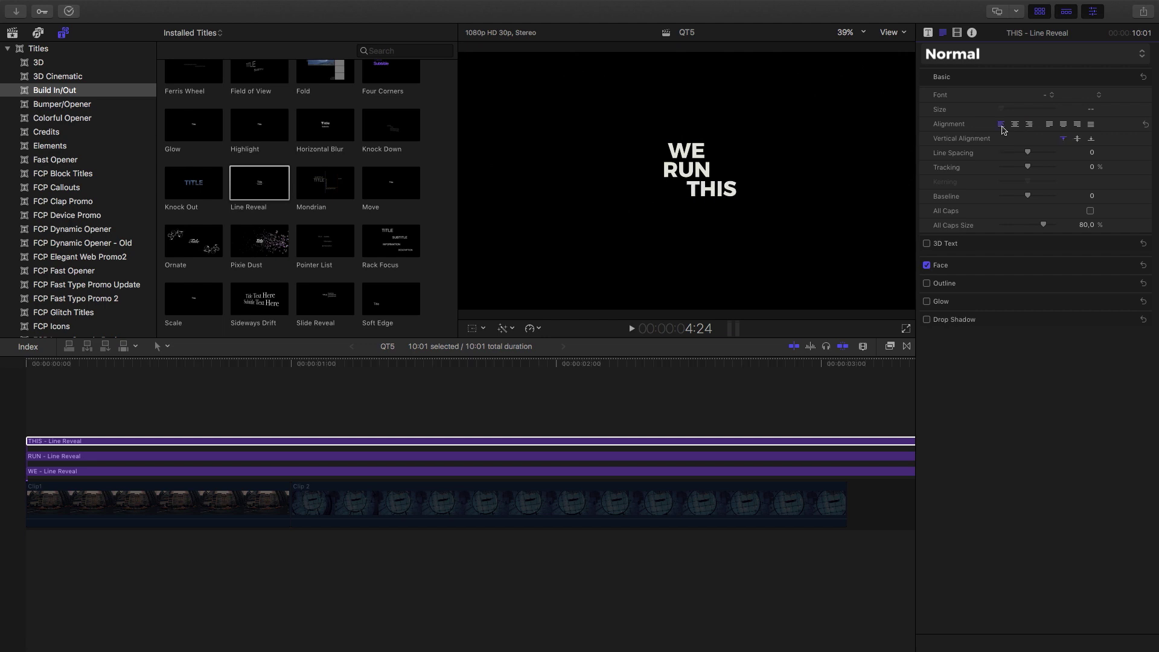
pyautogui.click(219, 457)
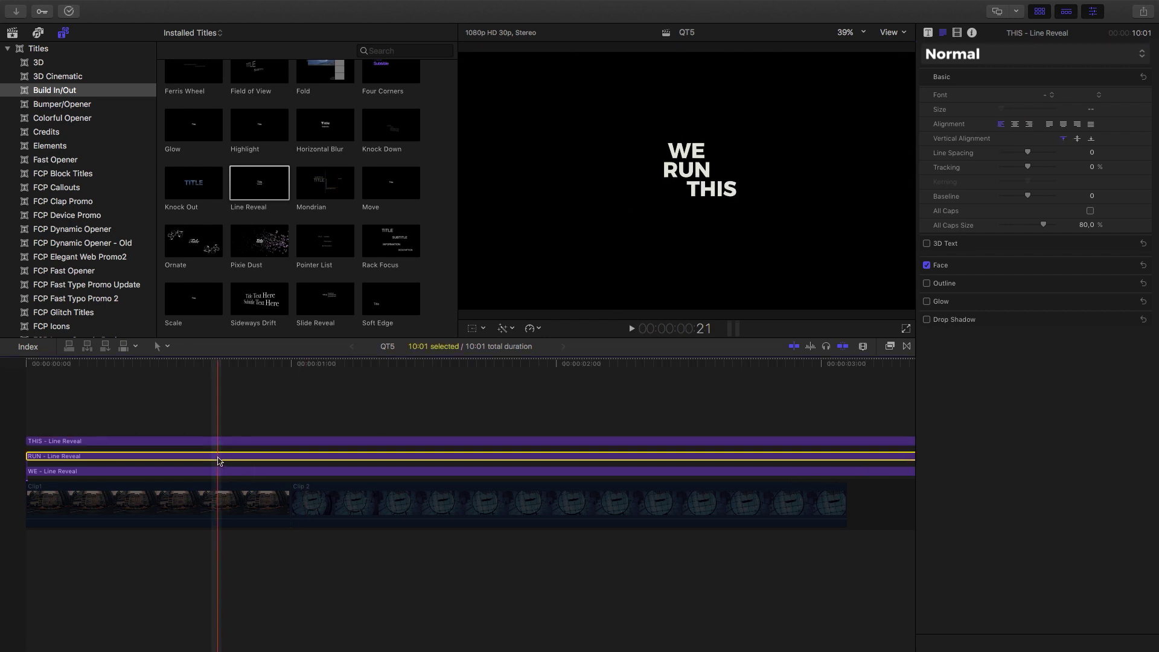
pyautogui.click(1000, 125)
pyautogui.click(453, 470)
pyautogui.click(1000, 125)
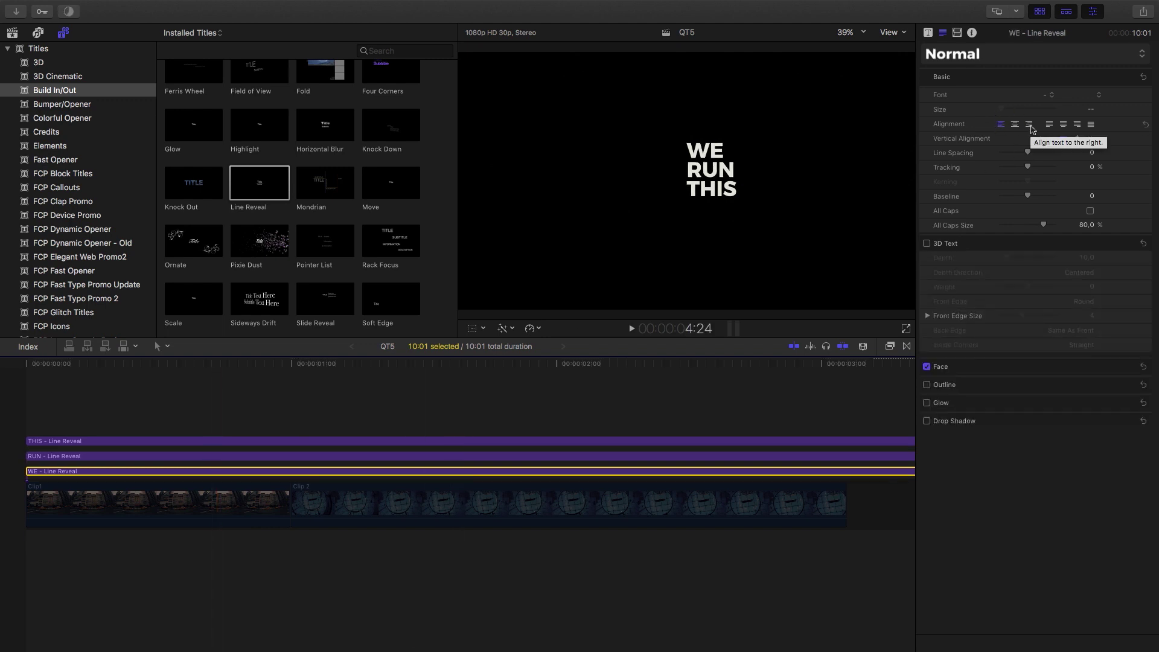
pyautogui.click(1030, 125)
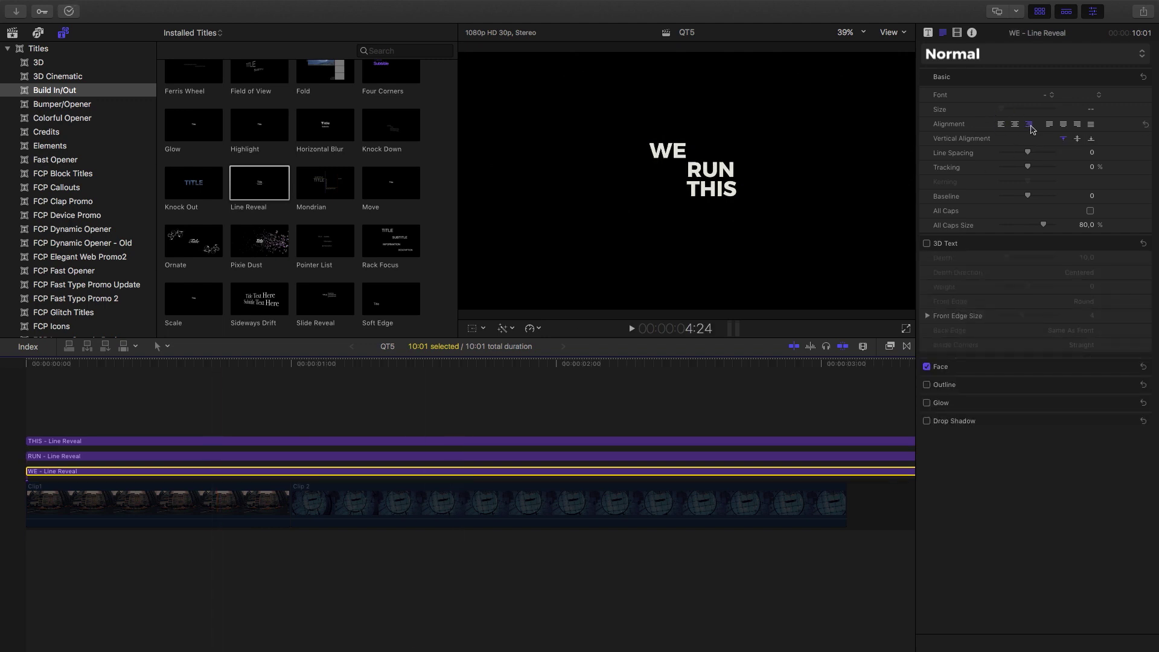
pyautogui.click(514, 456)
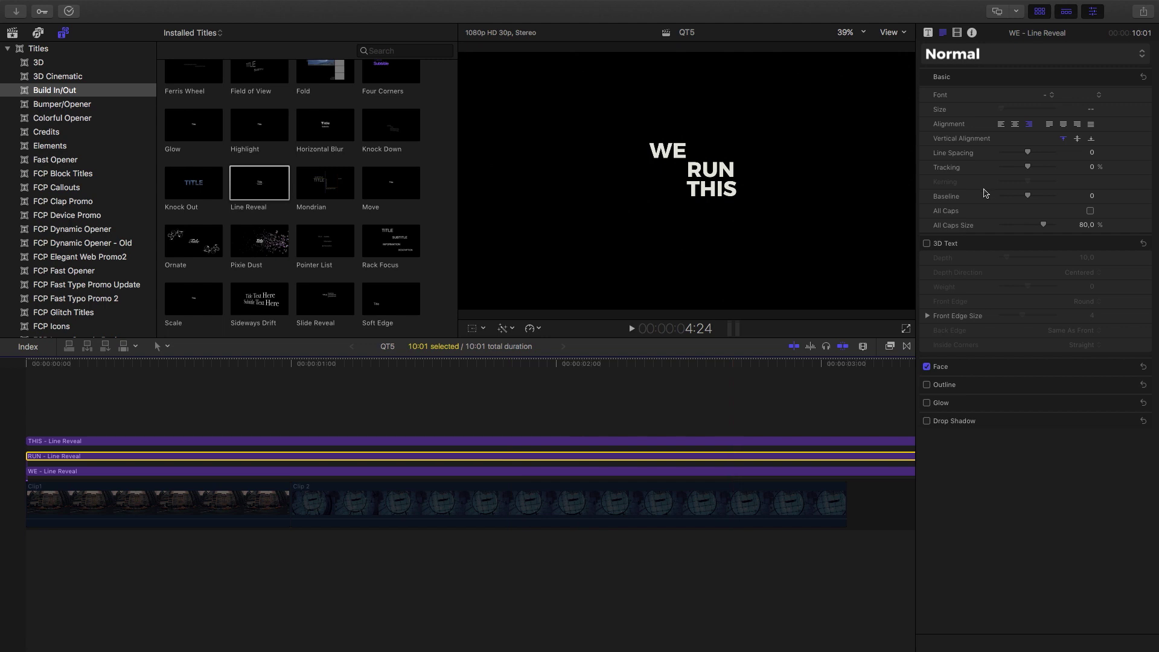
pyautogui.click(1030, 125)
pyautogui.click(588, 441)
pyautogui.click(1030, 125)
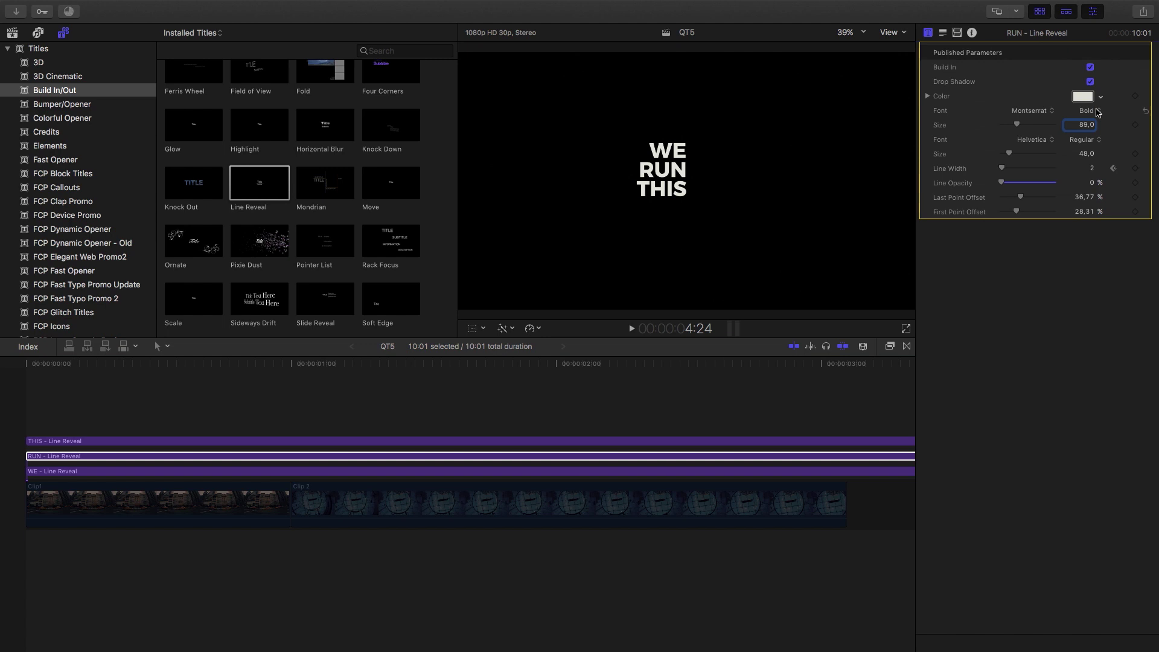
# Make RUN Montserrat Light Italic and colour it magenta (E23FDA)
pyautogui.click(1098, 112)
pyautogui.click(1075, 41)
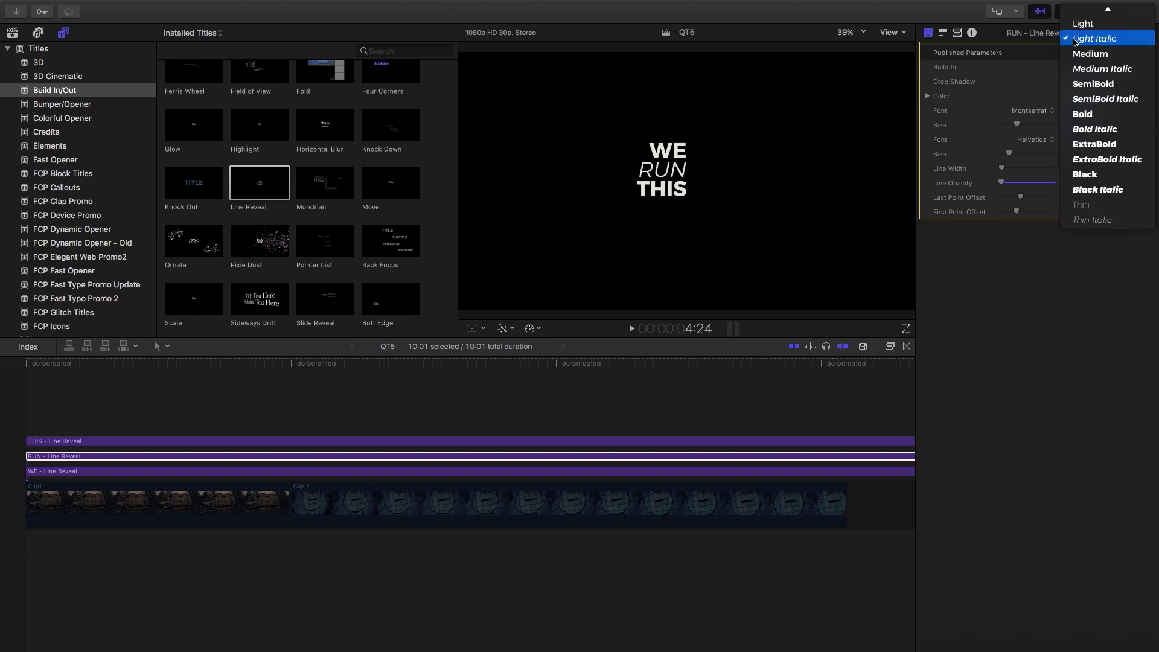
pyautogui.click(1087, 97)
pyautogui.click(525, 278)
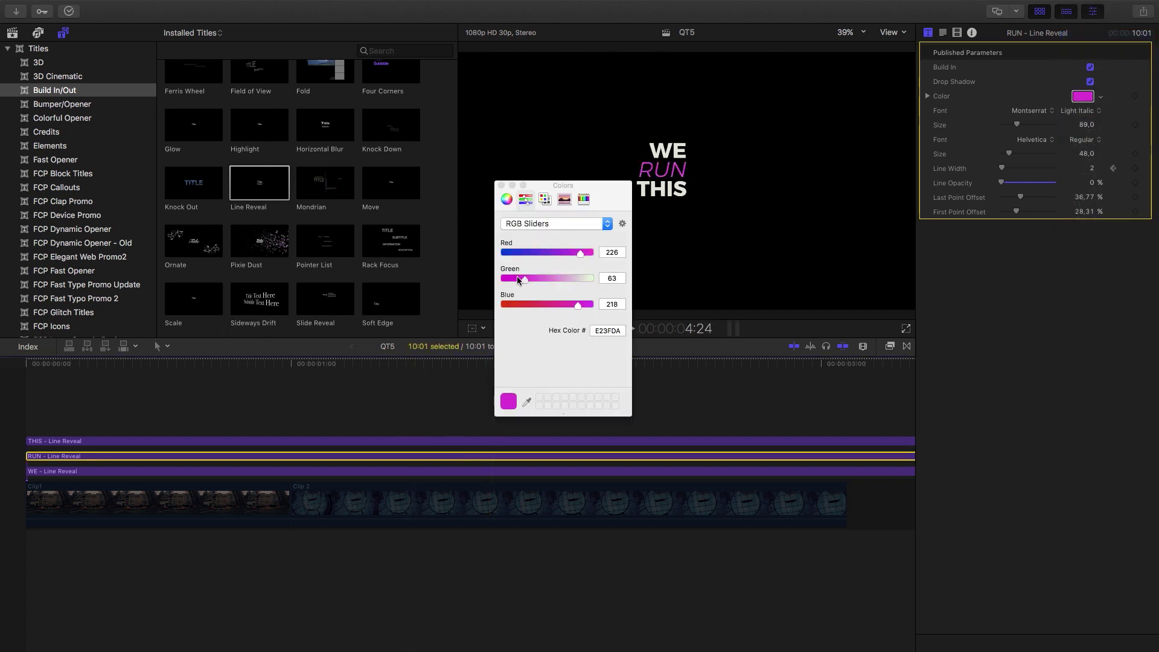
pyautogui.moveTo(578, 304); pyautogui.dragTo(479, 306)
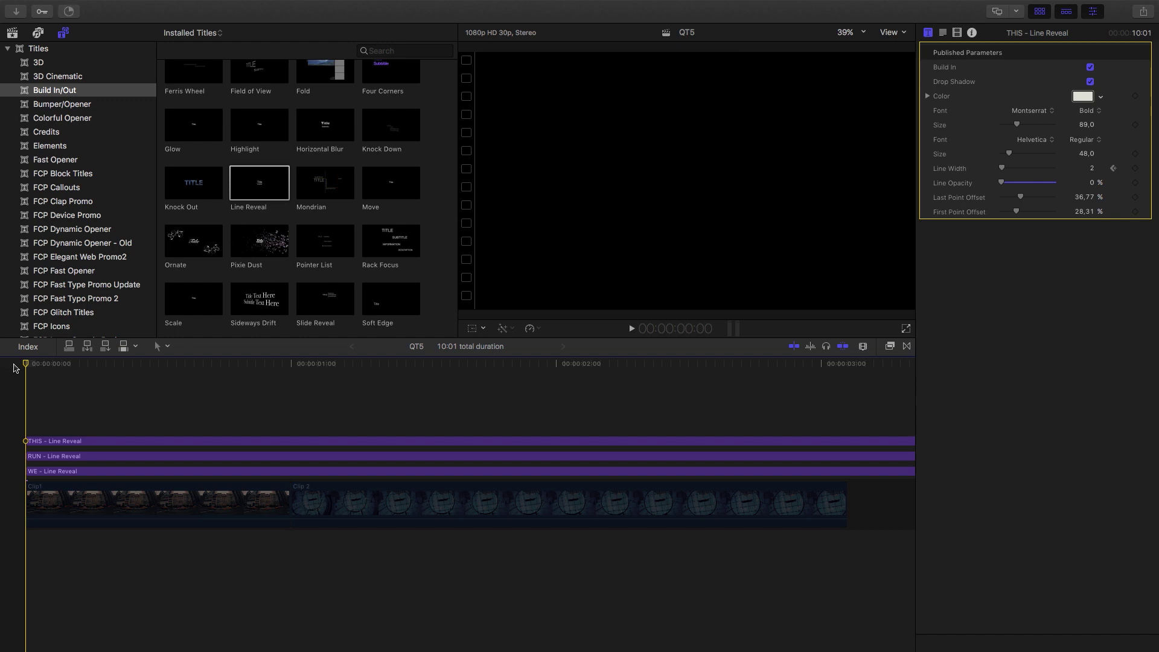
# Delay RUN a few frames after WE, and THIS a few frames after RUN
pyautogui.press('Right')
pyautogui.press('Right')
pyautogui.press('Right')
pyautogui.press('Right')
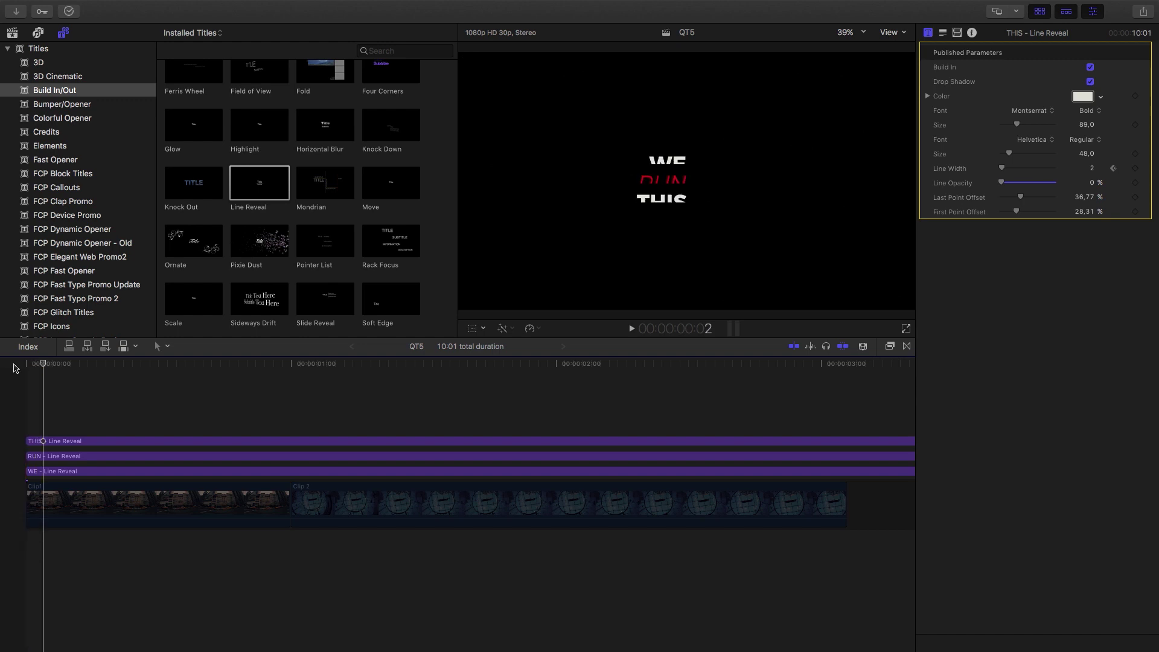
pyautogui.moveTo(61, 457); pyautogui.dragTo(91, 457)
pyautogui.press('Right')
pyautogui.press('Left')
pyautogui.press('Left')
pyautogui.press('Left')
pyautogui.press('Left')
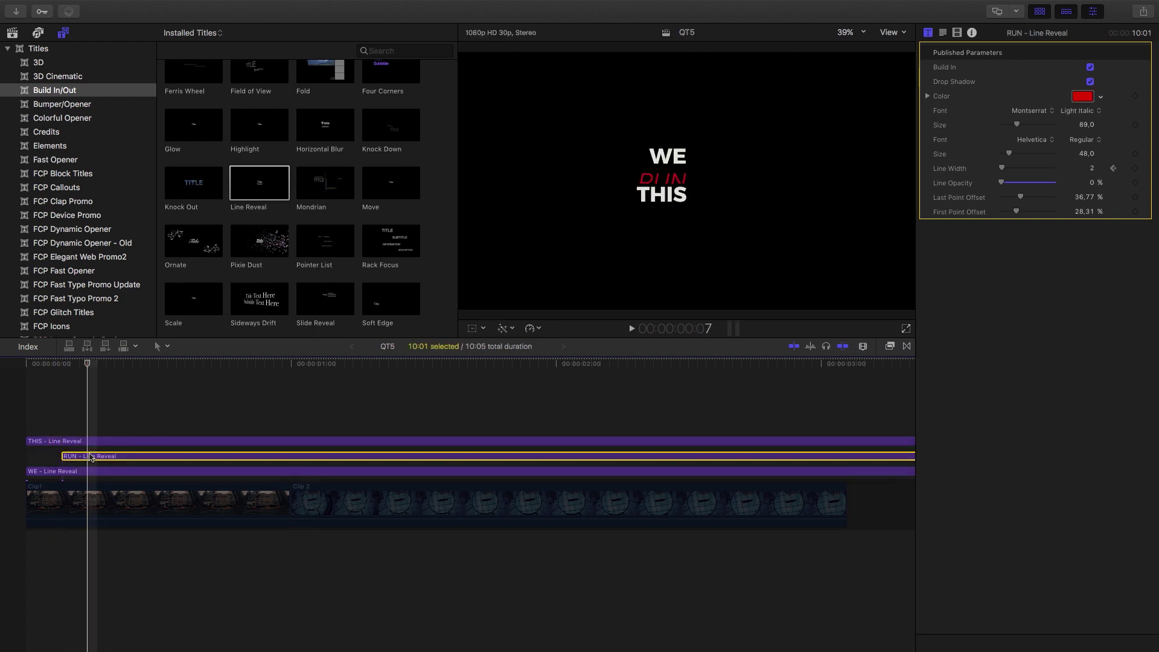
pyautogui.press('Right')
pyautogui.press('Right')
pyautogui.press('Right')
pyautogui.press('Right')
pyautogui.moveTo(66, 440); pyautogui.dragTo(137, 442)
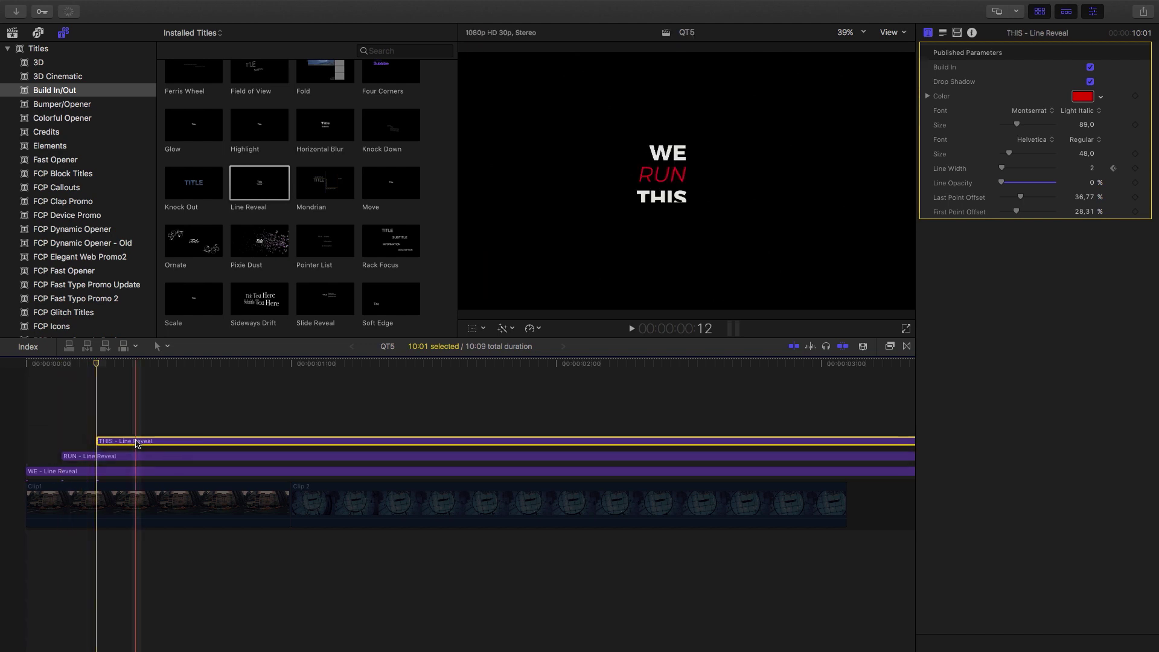
pyautogui.click(366, 386)
pyautogui.moveTo(416, 380); pyautogui.dragTo(92, 477)
# Nest the three selected titles into a compound clip named Text1 and play it back
pyautogui.rightClick(110, 445)
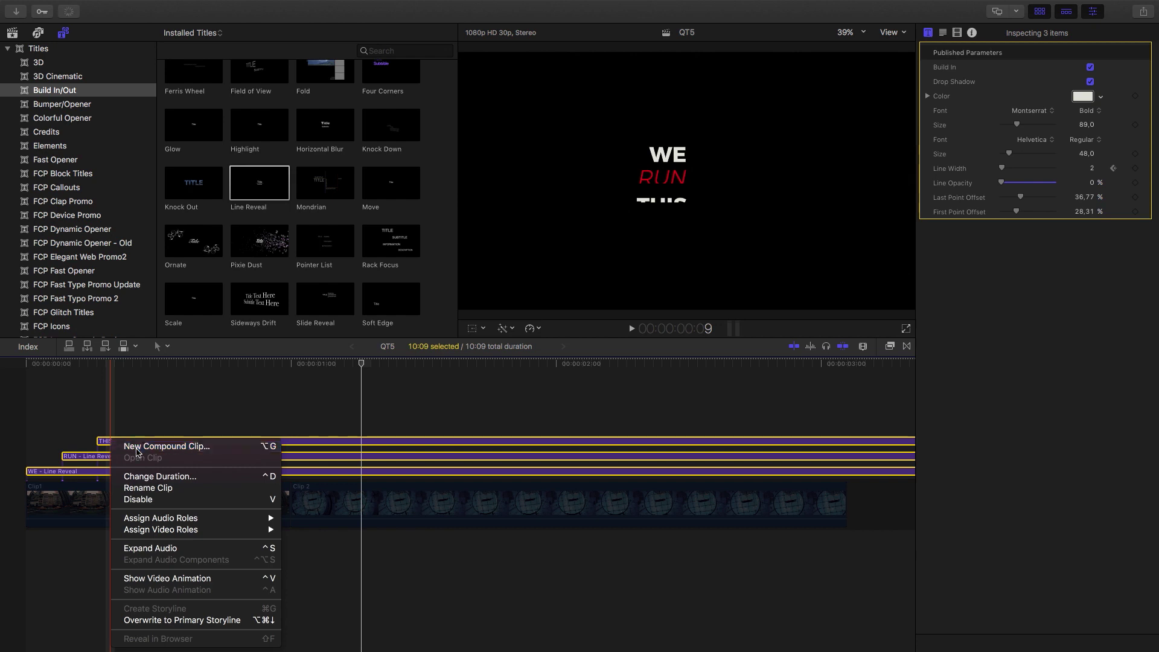
pyautogui.click(139, 447)
pyautogui.write('Text')
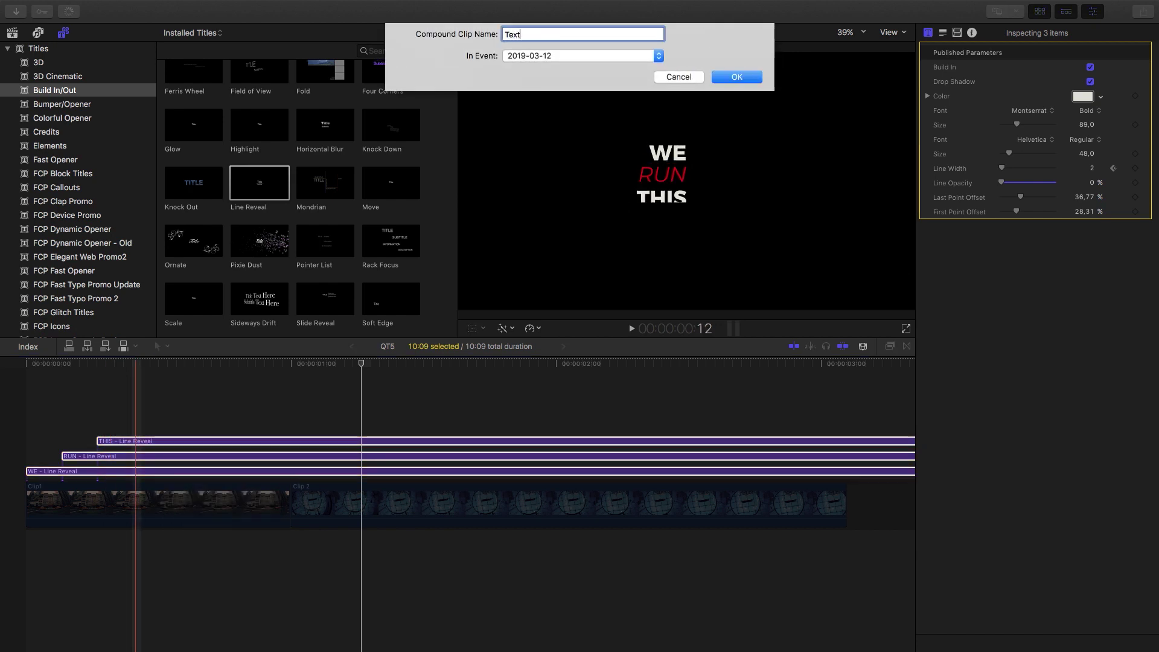
pyautogui.write('1')
pyautogui.press('Return')
pyautogui.press('Home')
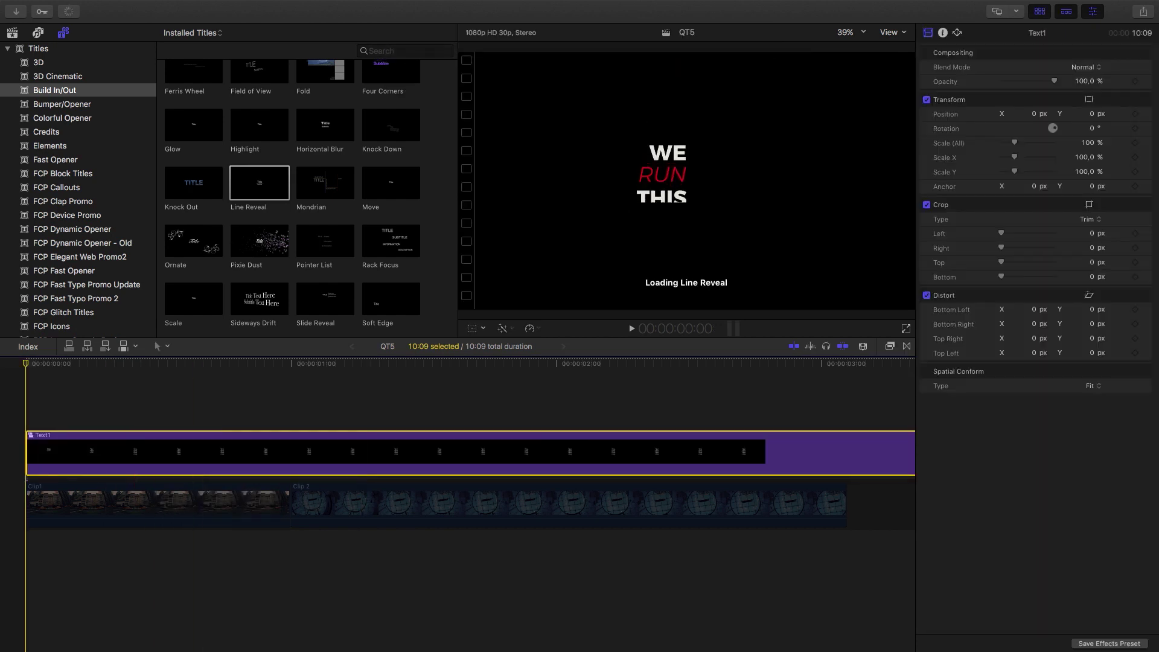
pyautogui.press('space')
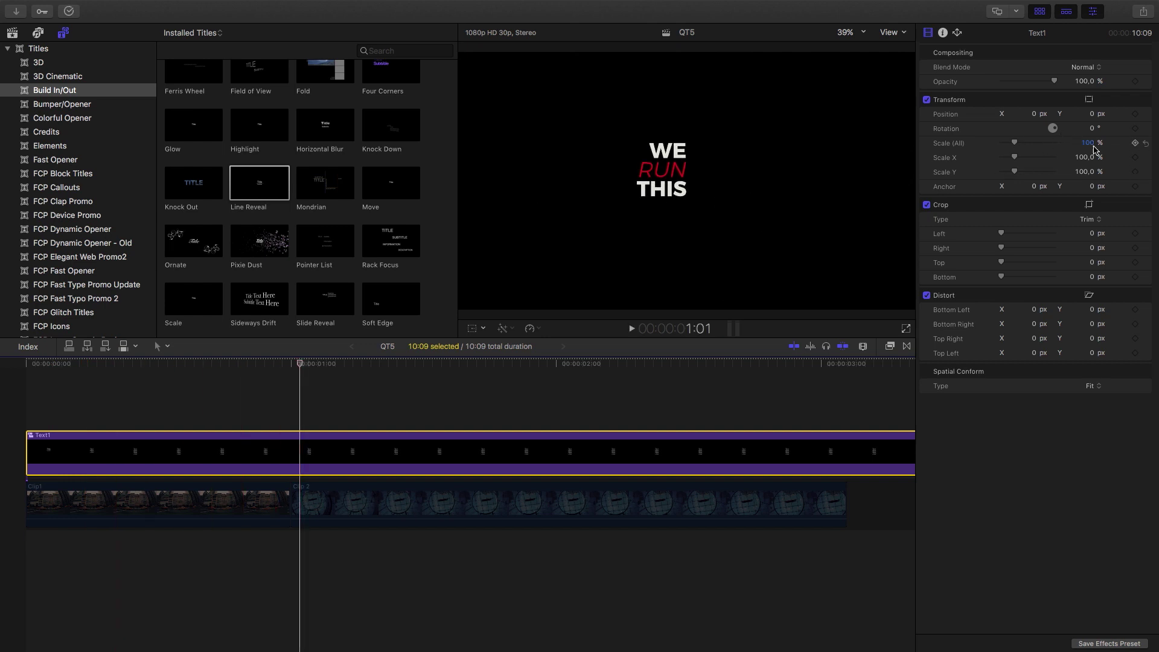
# Scale Text1 to 422% and move it to 240.2, -202.4 px so WE RUN THIS fills the frame
pyautogui.moveTo(1091, 147); pyautogui.dragTo(1106, 147)
pyautogui.moveTo(1088, 143); pyautogui.dragTo(1087, 52)
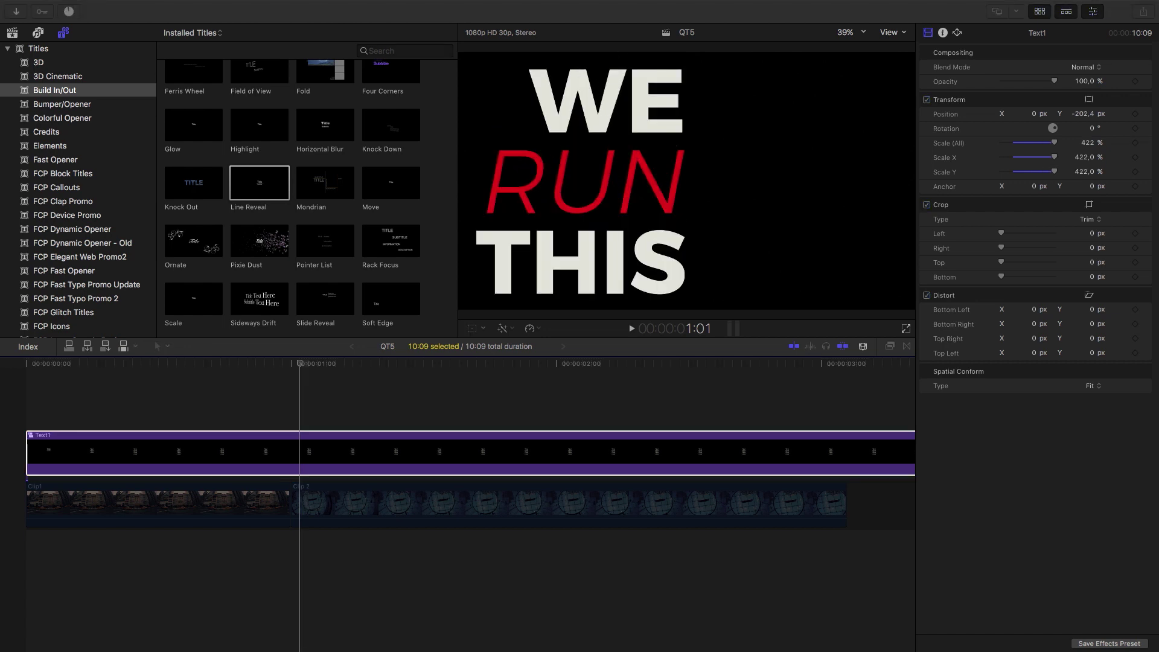
pyautogui.click(33, 365)
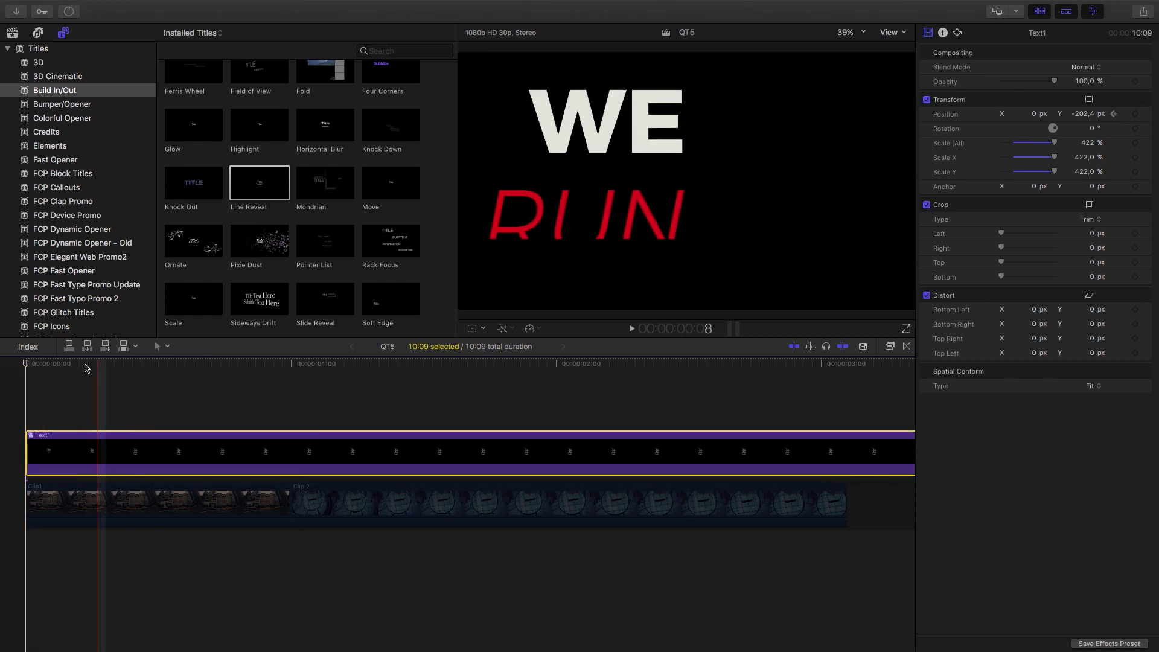
pyautogui.moveTo(66, 365); pyautogui.dragTo(553, 364)
pyautogui.moveTo(551, 363); pyautogui.dragTo(544, 364)
pyautogui.moveTo(1034, 113); pyautogui.dragTo(1034, 43)
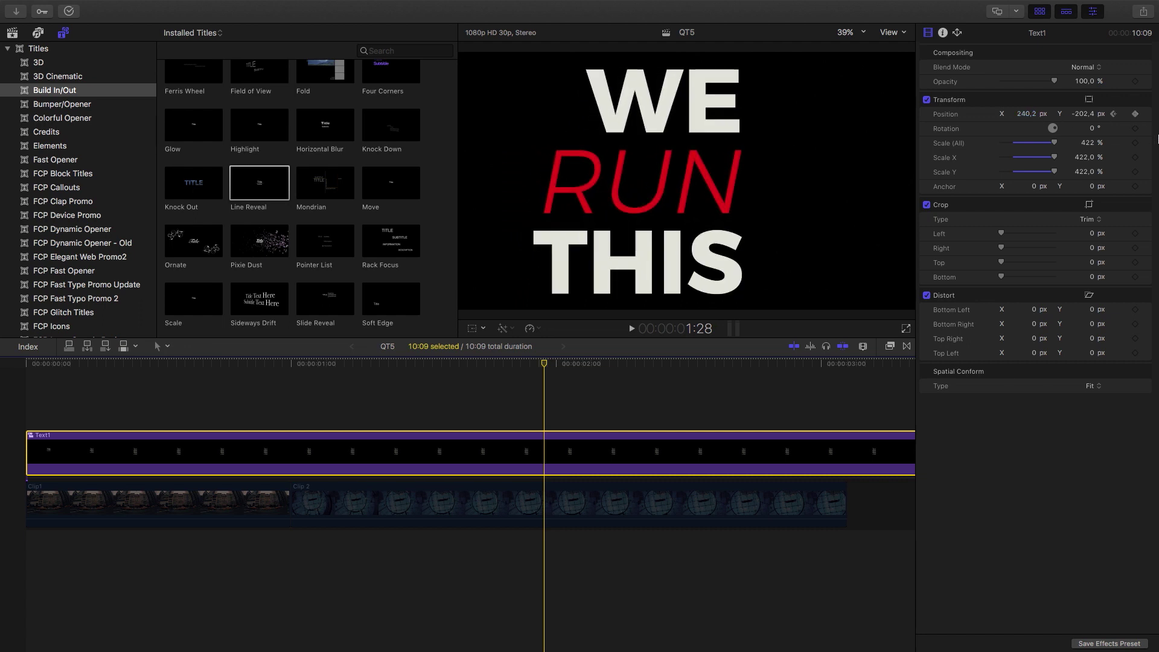
pyautogui.click(483, 330)
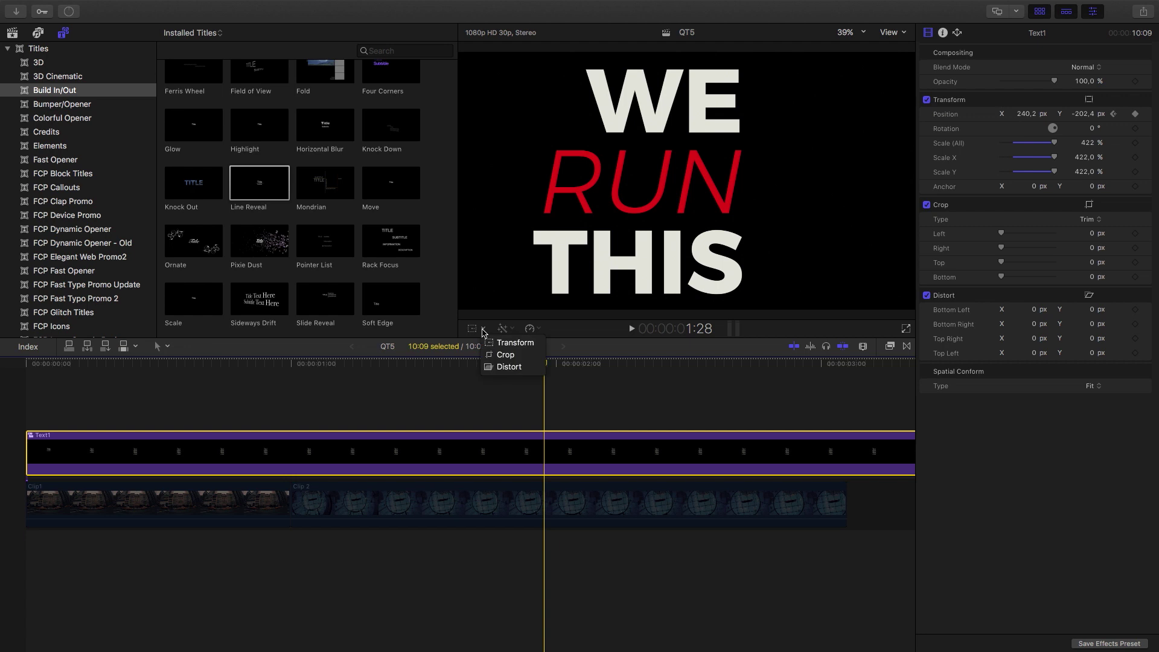
# Make the title's starting motion path point Smooth
pyautogui.click(498, 344)
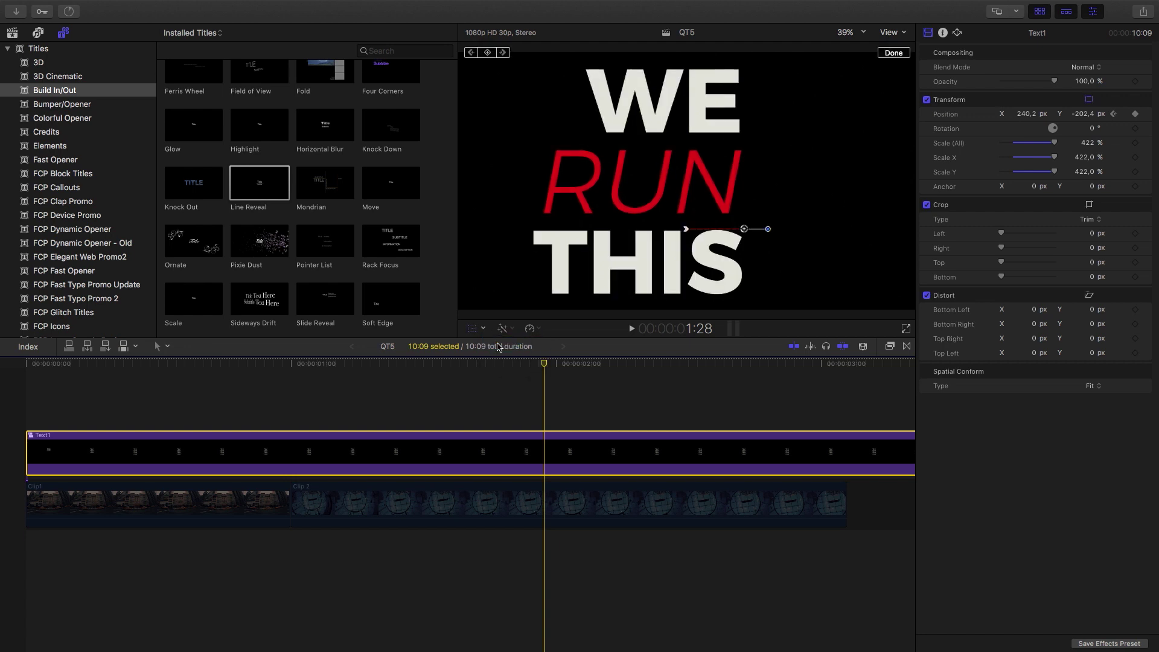
pyautogui.press('Home')
pyautogui.rightClick(688, 228)
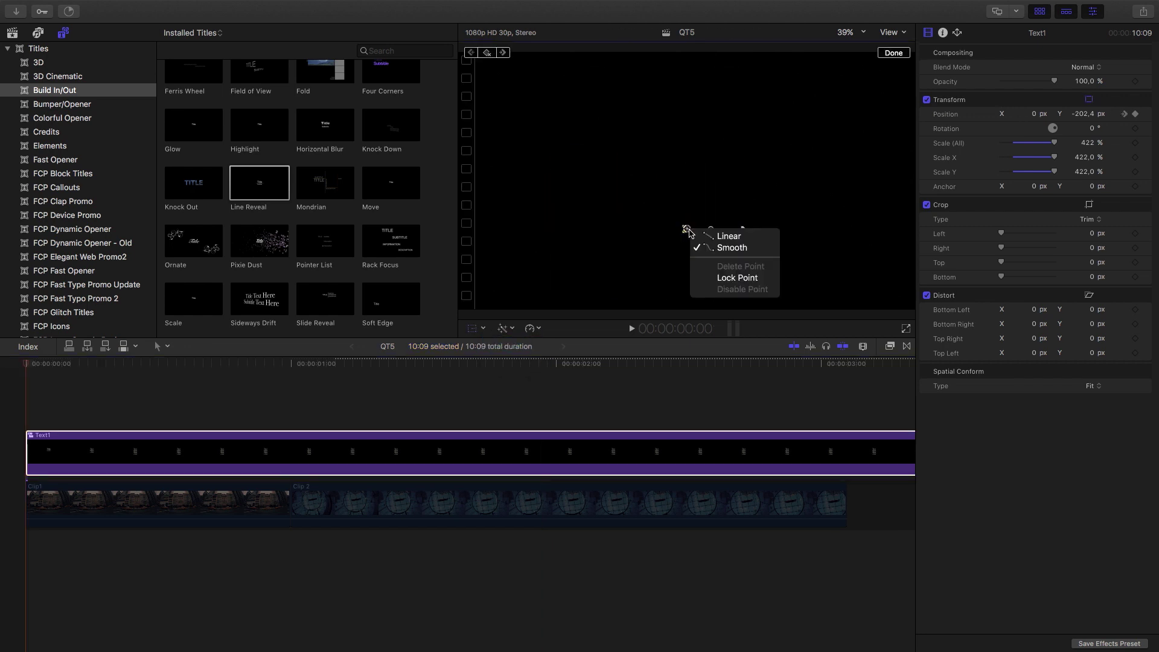
pyautogui.click(694, 235)
pyautogui.rightClick(687, 229)
pyautogui.click(701, 245)
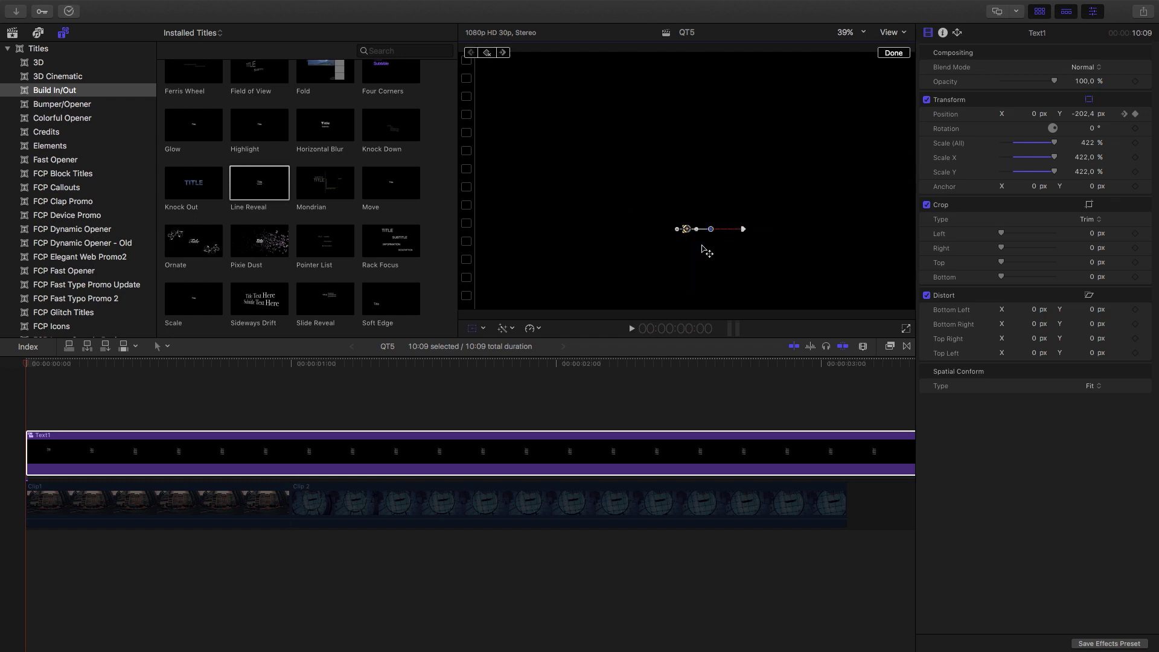
# Make the motion path's end point Smooth
pyautogui.click(744, 229)
pyautogui.rightClick(745, 229)
pyautogui.click(760, 238)
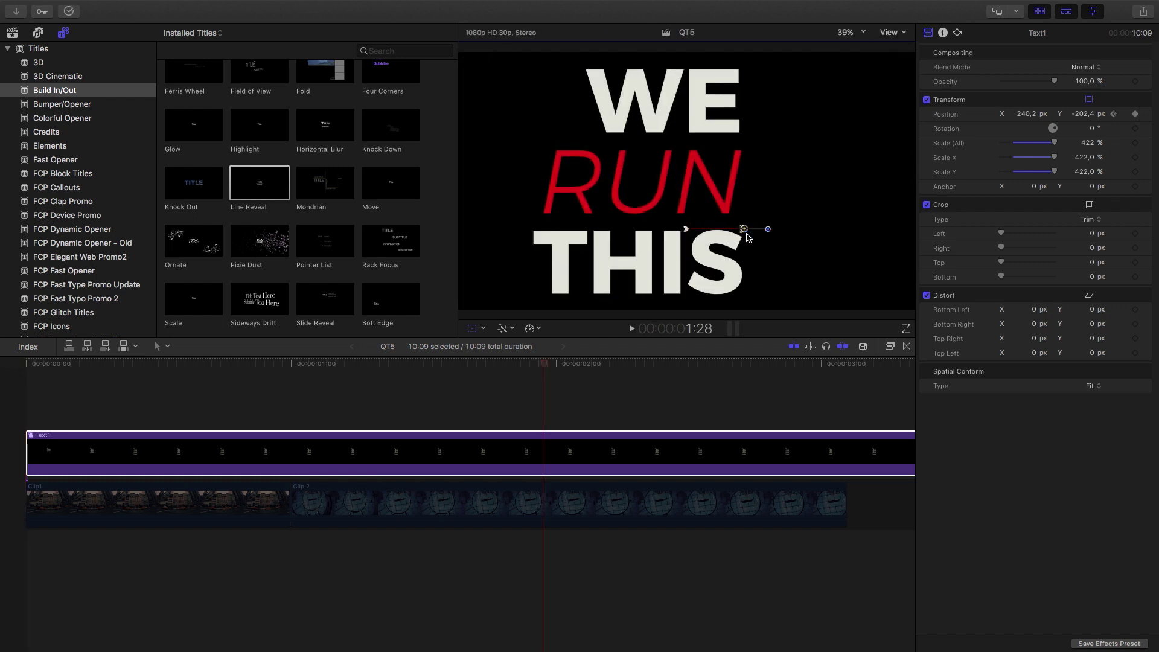
pyautogui.rightClick(745, 229)
pyautogui.click(769, 247)
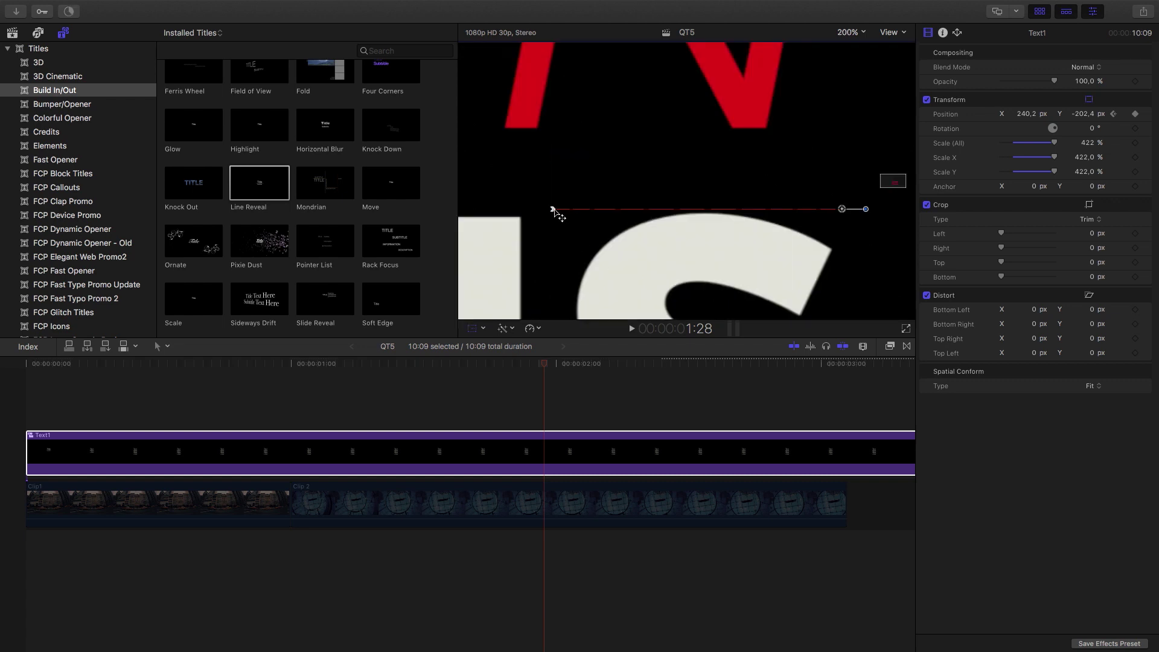
# Compare the start keyframe at X 0 px with the 1:28 end keyframe at 240.2 px
pyautogui.click(553, 210)
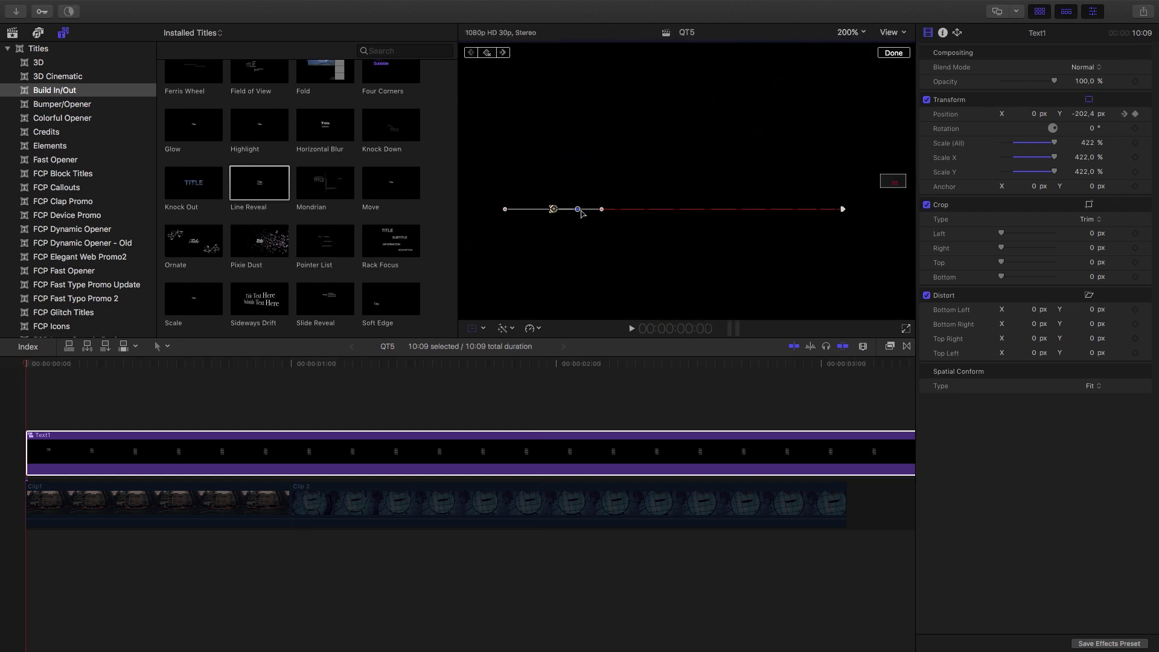
pyautogui.click(843, 210)
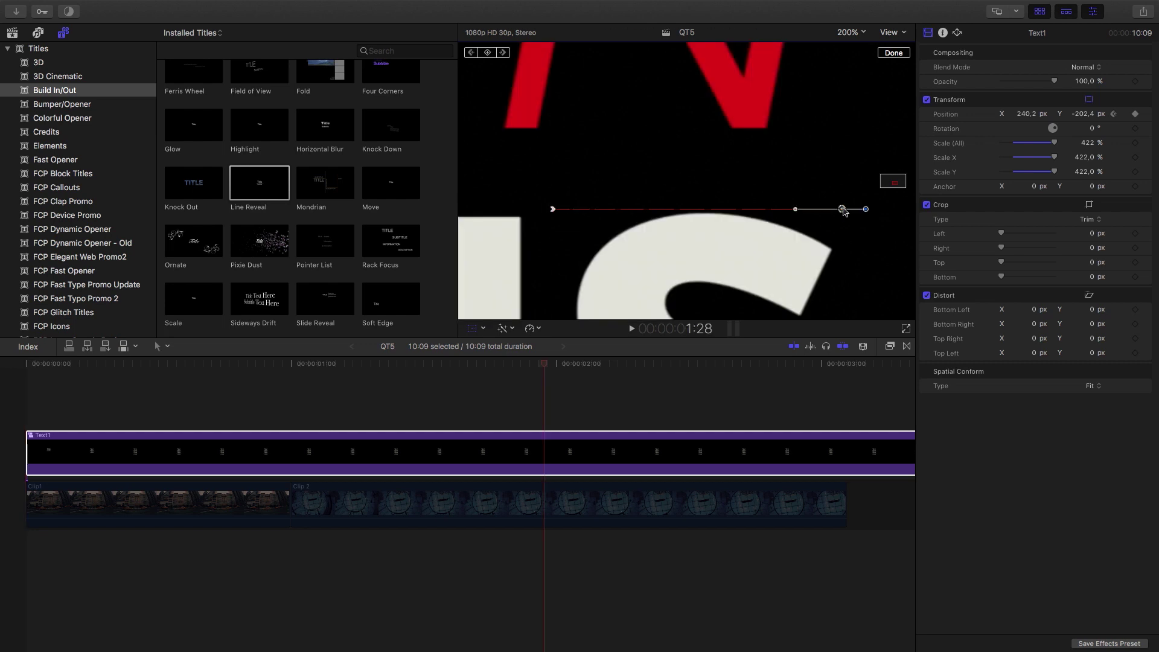
pyautogui.press('Home')
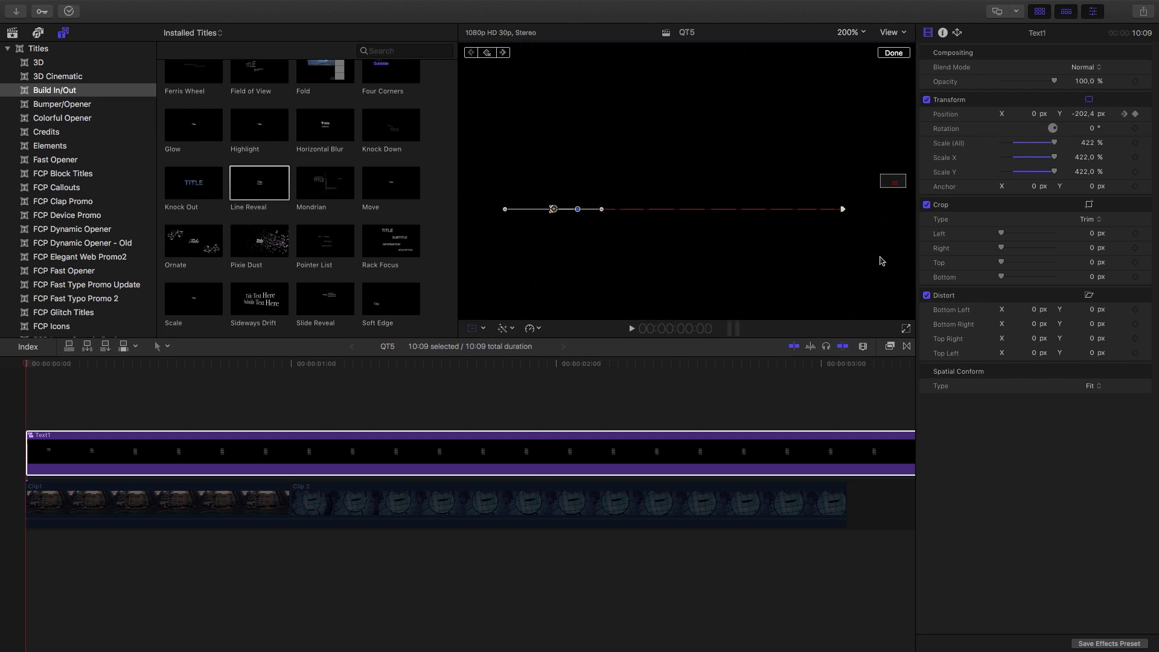
pyautogui.click(851, 210)
pyautogui.press('Home')
pyautogui.click(119, 447)
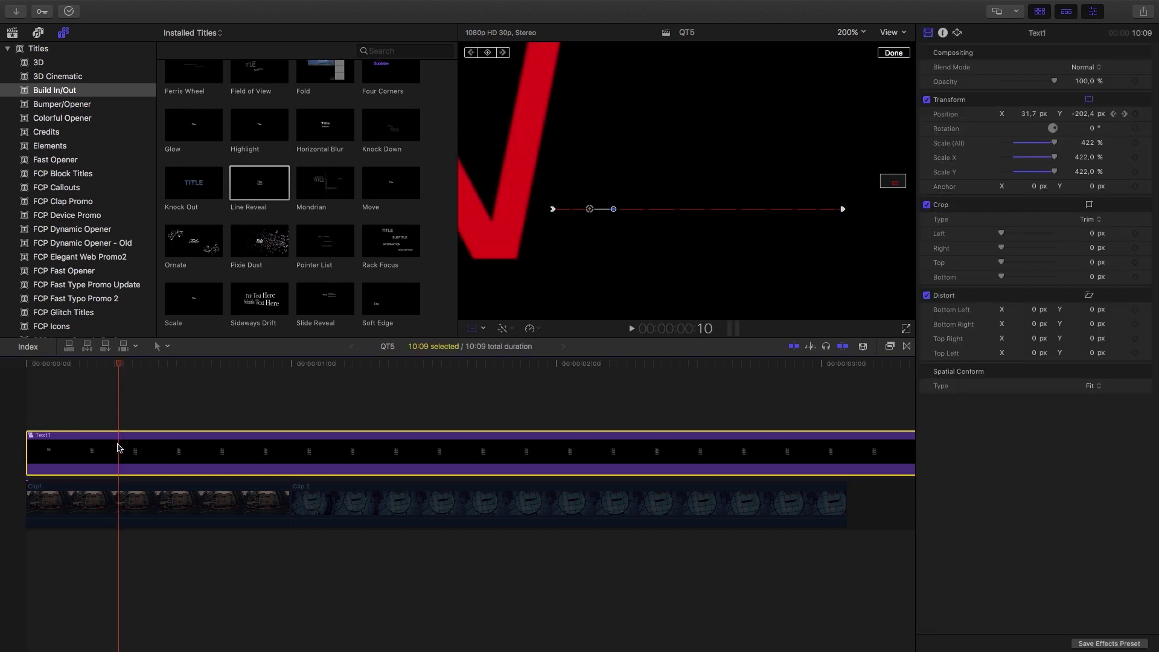
# Nest the Text1 title into a new compound clip named Text2
pyautogui.rightClick(119, 448)
pyautogui.click(155, 441)
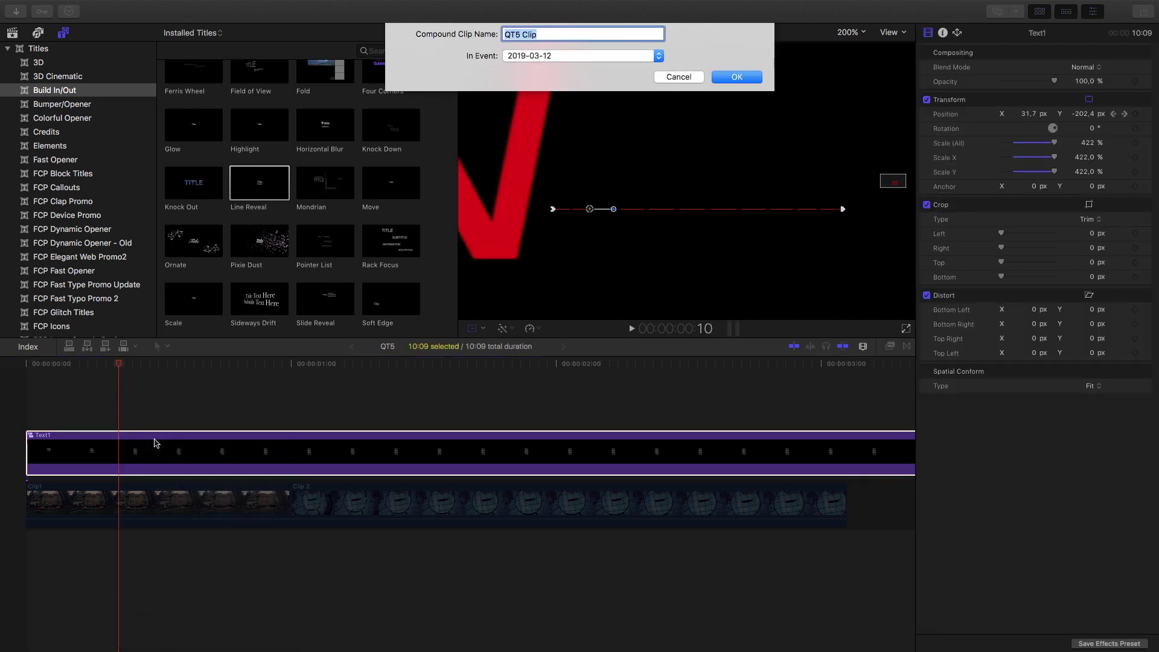
pyautogui.write('Text2')
pyautogui.press('Return')
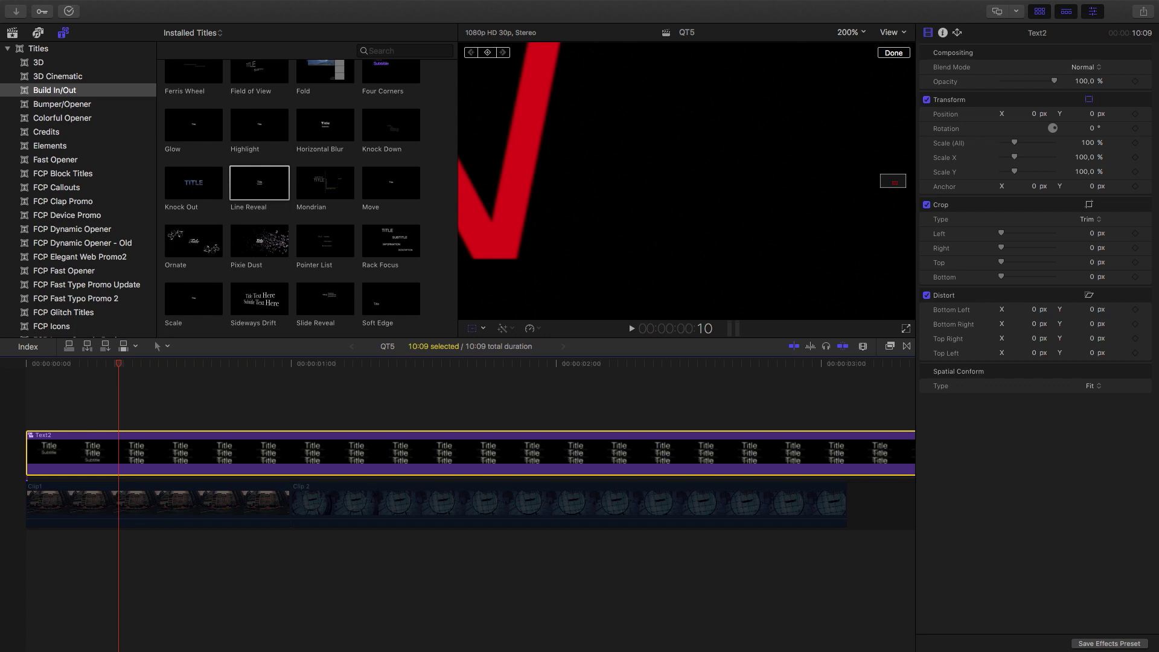
# Keyframe Position X from 0 px to -1308.6 px at 1:04, sliding the title off left
pyautogui.moveTo(118, 364); pyautogui.dragTo(114, 363)
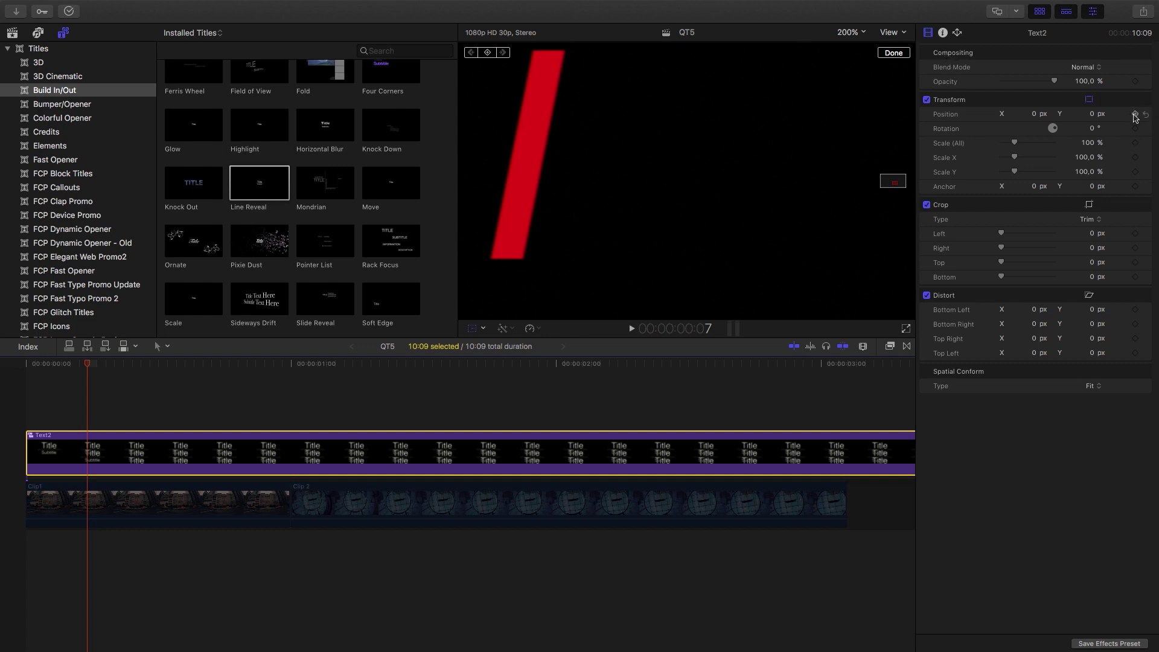
pyautogui.click(1135, 114)
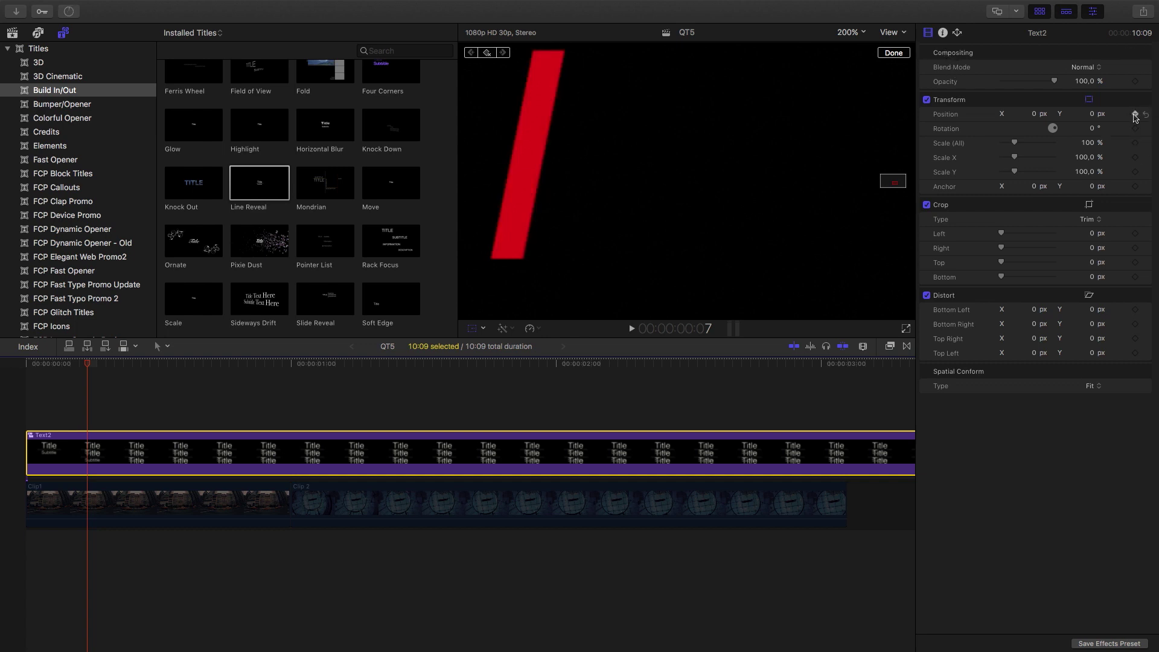
pyautogui.press('space')
pyautogui.press('space')
pyautogui.press('Right')
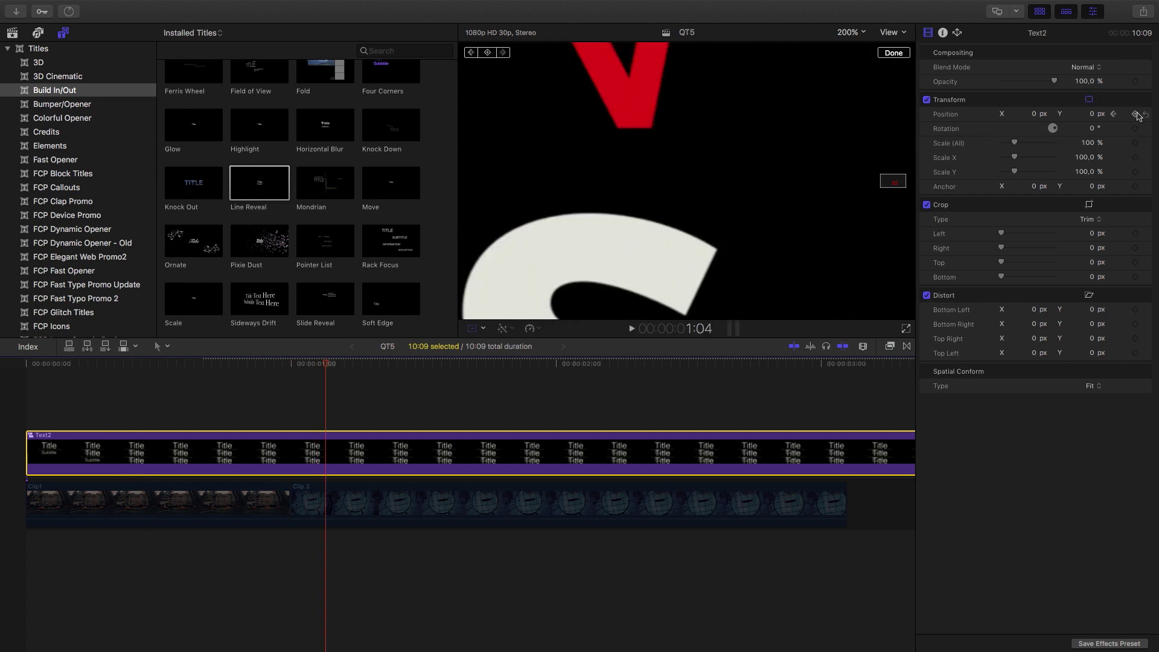
pyautogui.click(1136, 114)
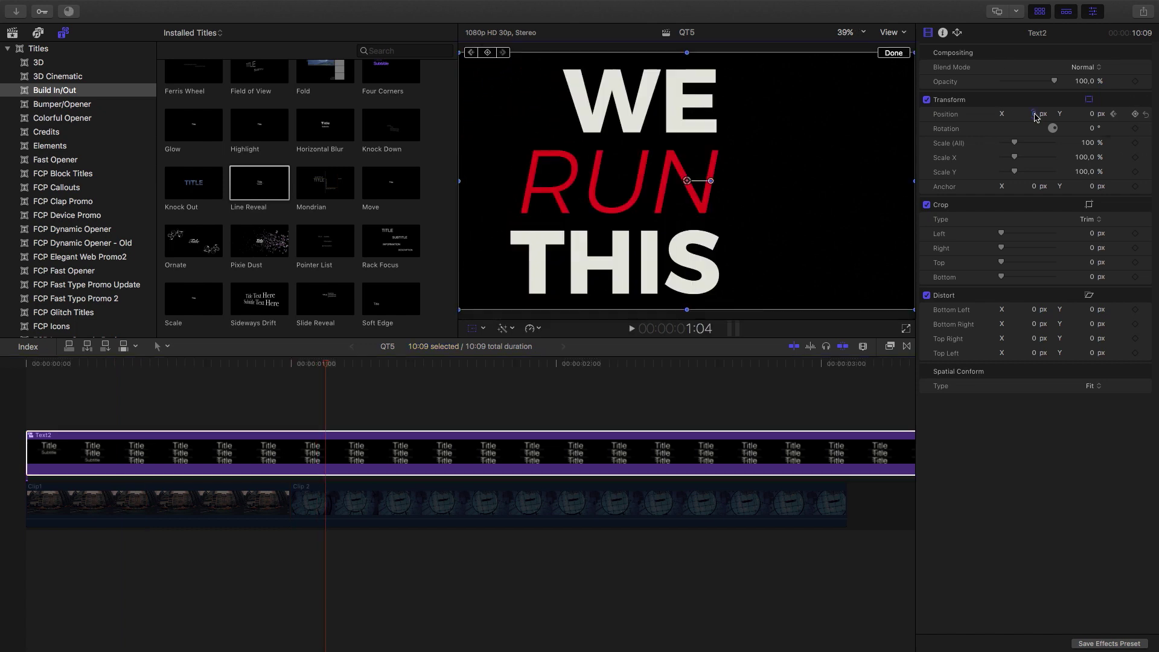
pyautogui.moveTo(1033, 114); pyautogui.dragTo(1033, 278)
pyautogui.moveTo(957, 113); pyautogui.dragTo(891, 113)
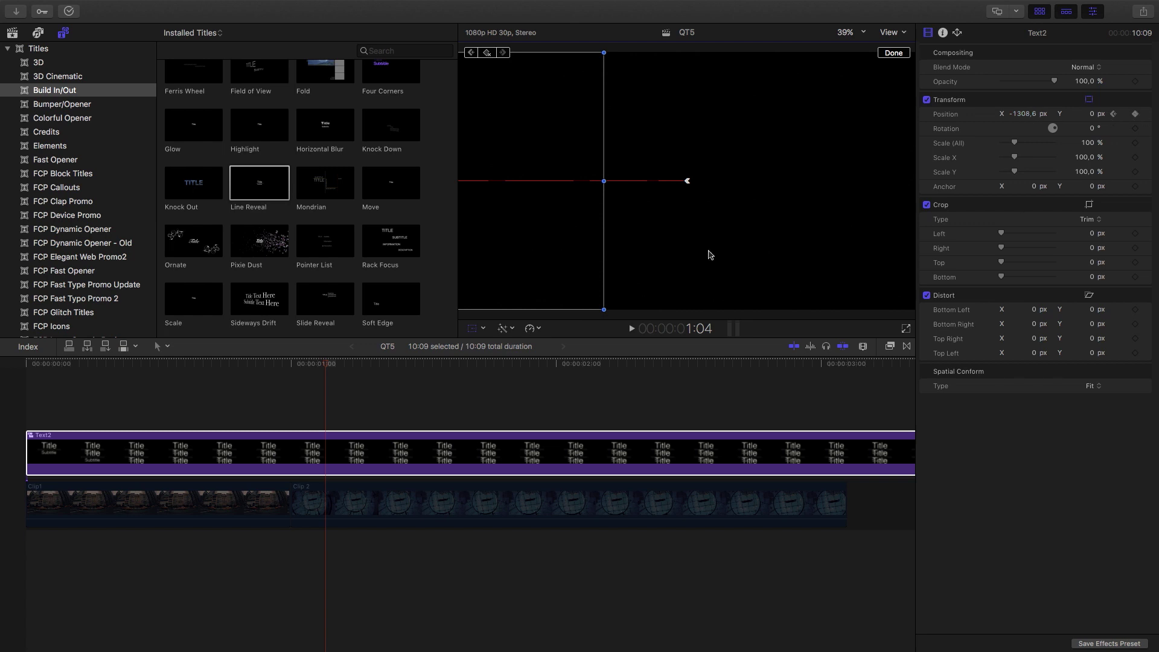
# At 25% viewer zoom, make the path point Smooth and reshape its bezier curve
pyautogui.click(483, 328)
pyautogui.click(515, 343)
pyautogui.click(848, 34)
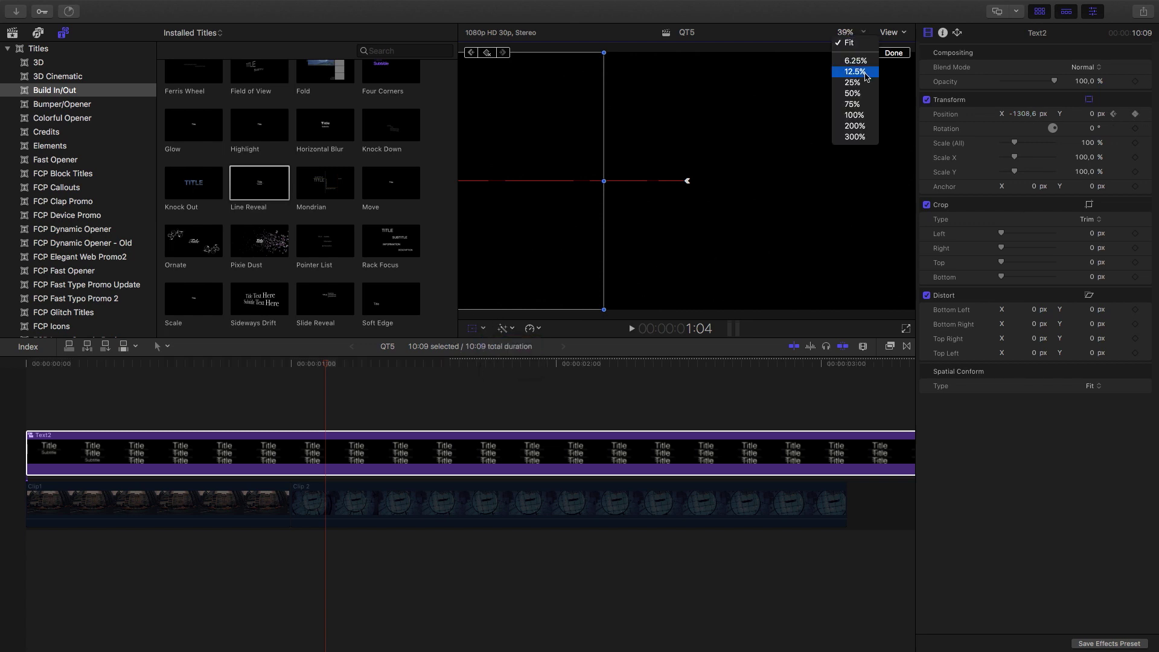
pyautogui.click(868, 84)
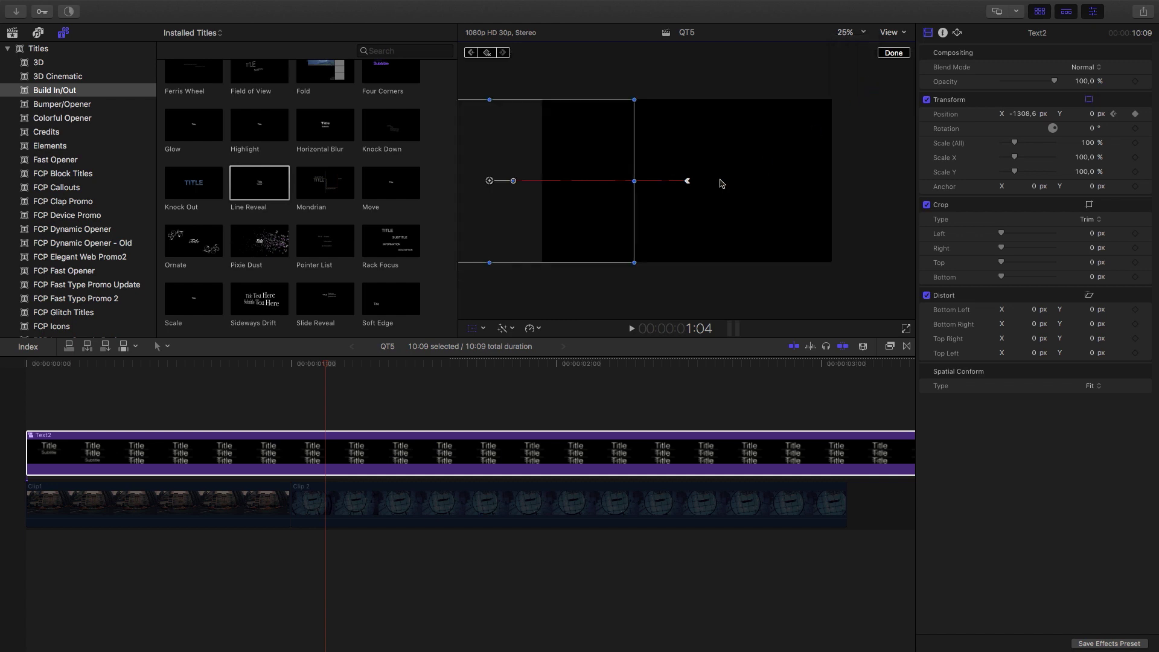
pyautogui.rightClick(491, 181)
pyautogui.click(507, 197)
pyautogui.click(688, 181)
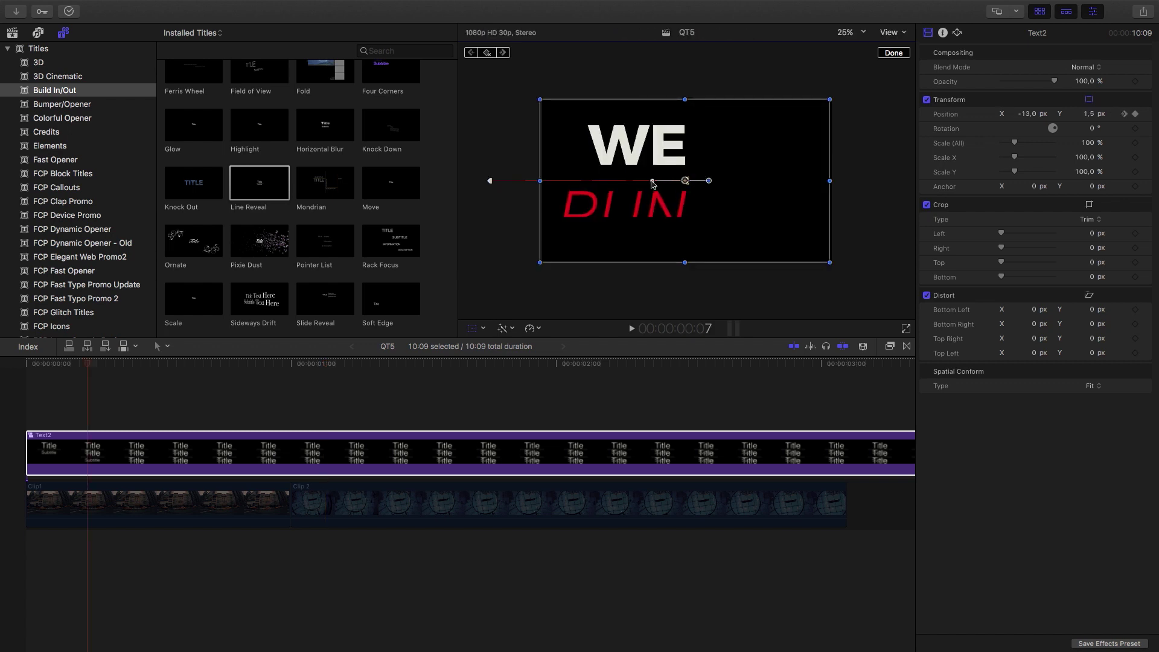
pyautogui.moveTo(666, 182); pyautogui.dragTo(683, 181)
# Play the title slide back from the start, parking the playhead at 0:15
pyautogui.moveTo(86, 363); pyautogui.dragTo(1, 362)
pyautogui.press('space')
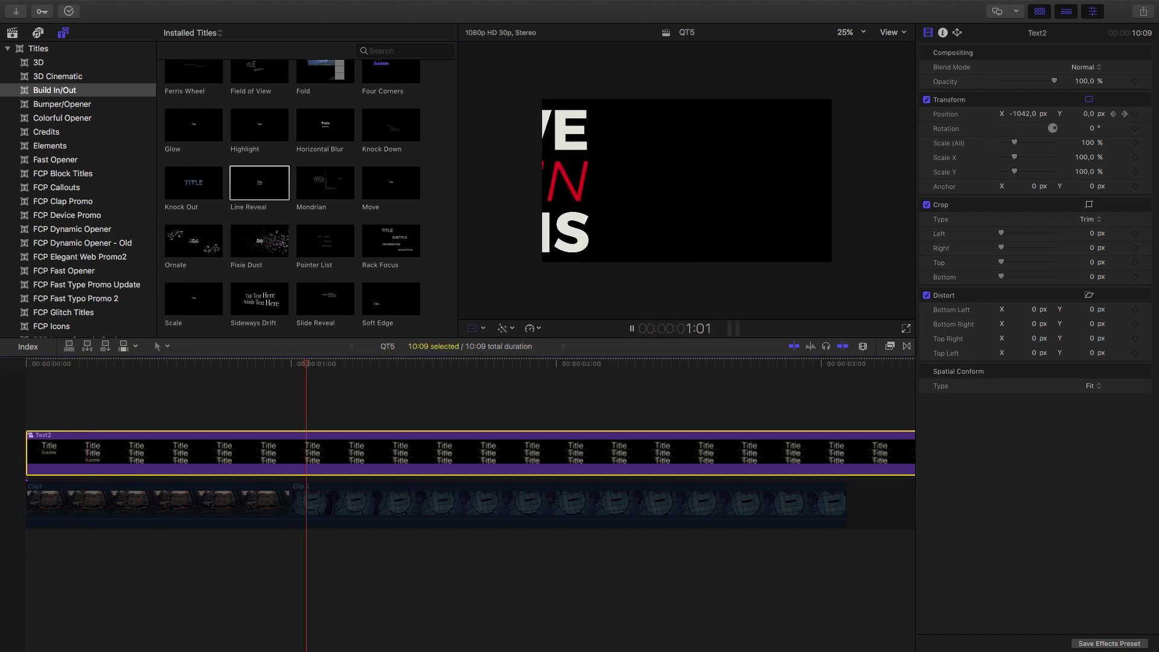
pyautogui.press('space')
pyautogui.moveTo(31, 366); pyautogui.dragTo(7, 365)
pyautogui.press('space')
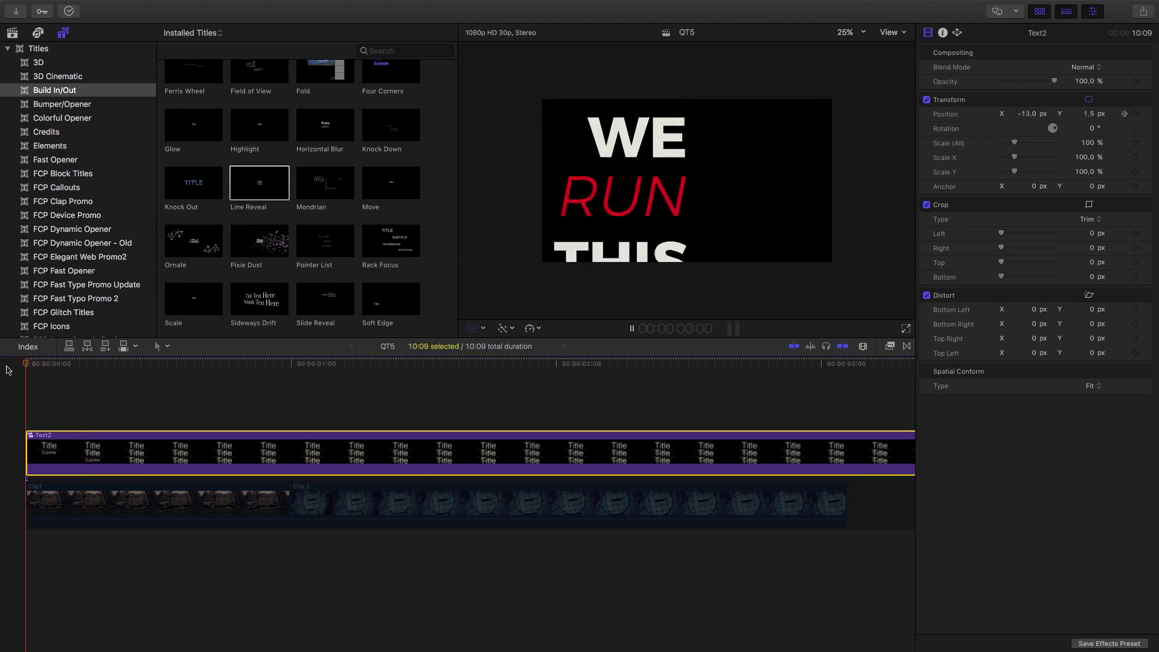
pyautogui.press('space')
pyautogui.moveTo(156, 364); pyautogui.dragTo(161, 365)
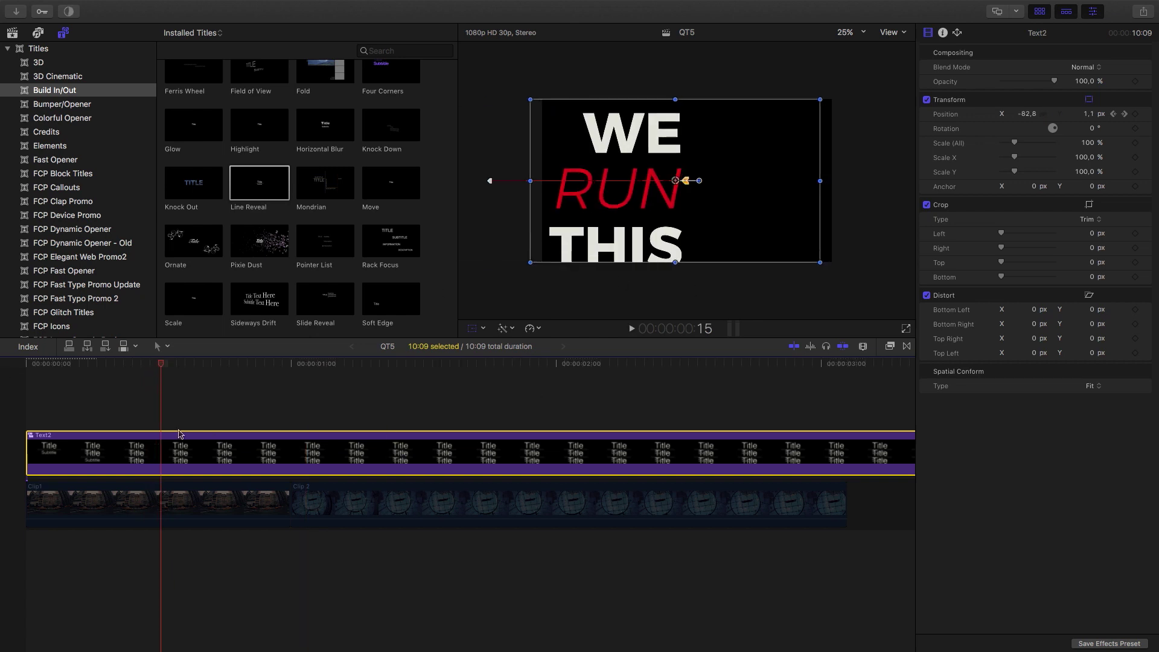
# Move Text2's first Transform keyframe later to 0:11 in its animation lane
pyautogui.rightClick(106, 445)
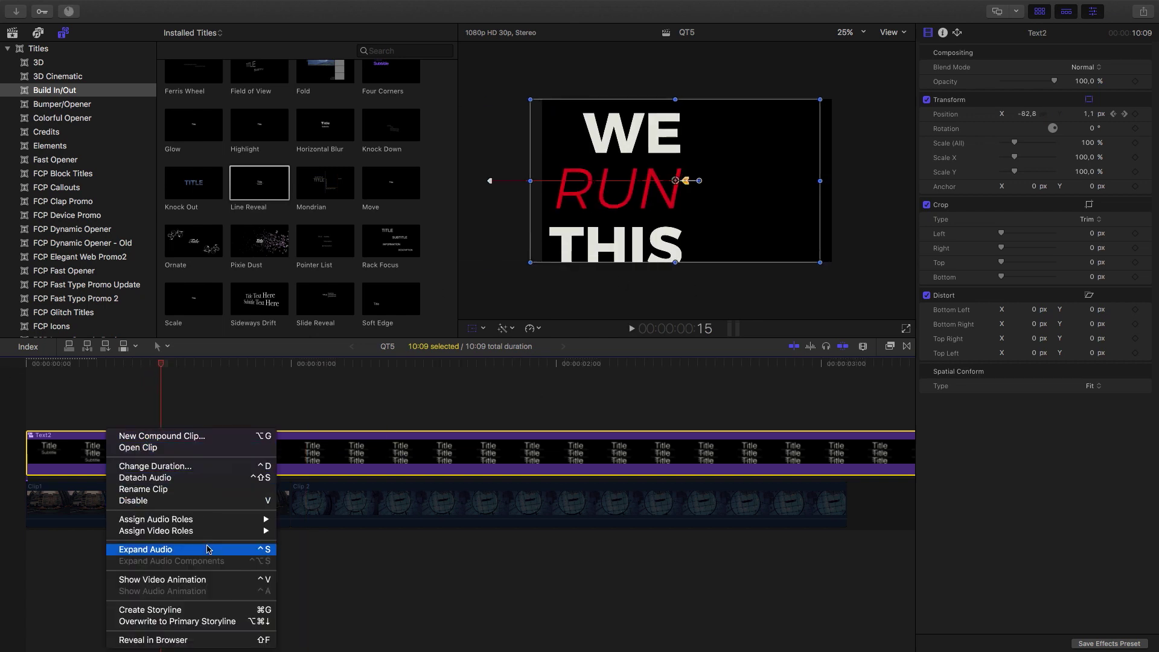
pyautogui.click(180, 581)
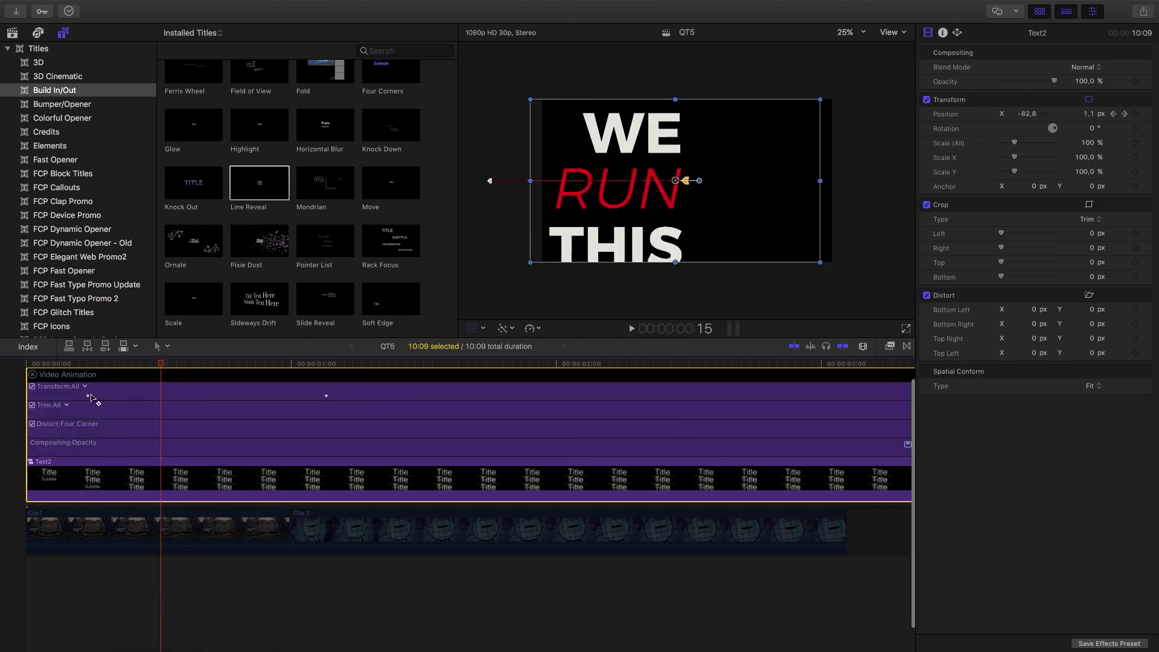
pyautogui.moveTo(90, 397); pyautogui.dragTo(125, 399)
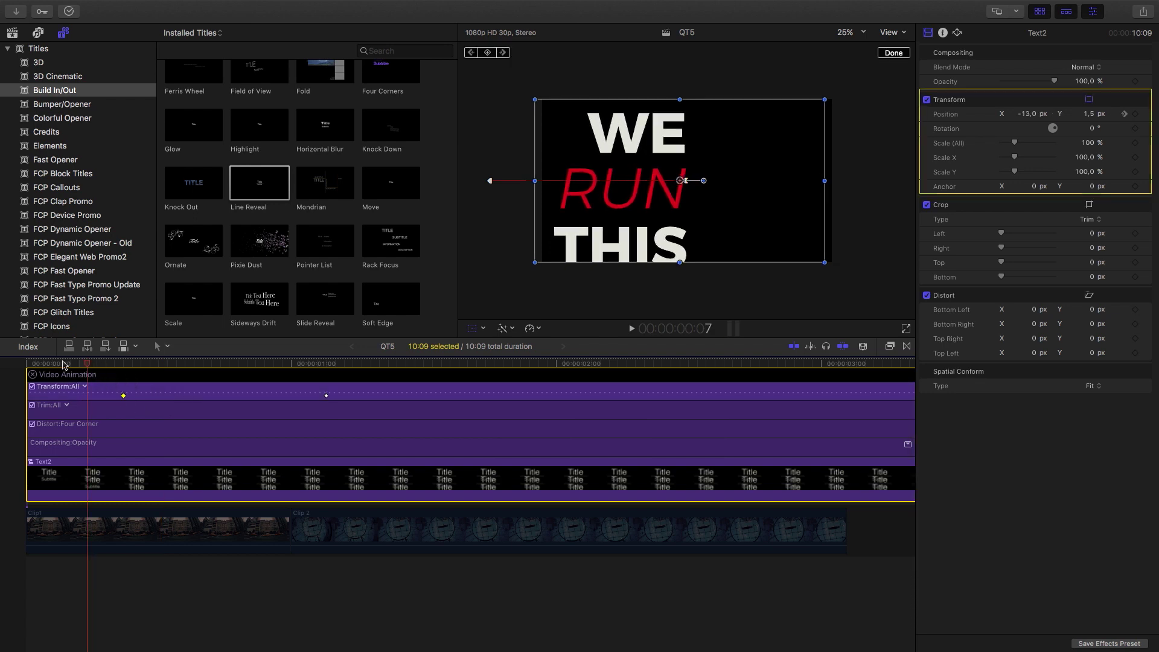
pyautogui.moveTo(82, 362); pyautogui.dragTo(9, 362)
pyautogui.press('space')
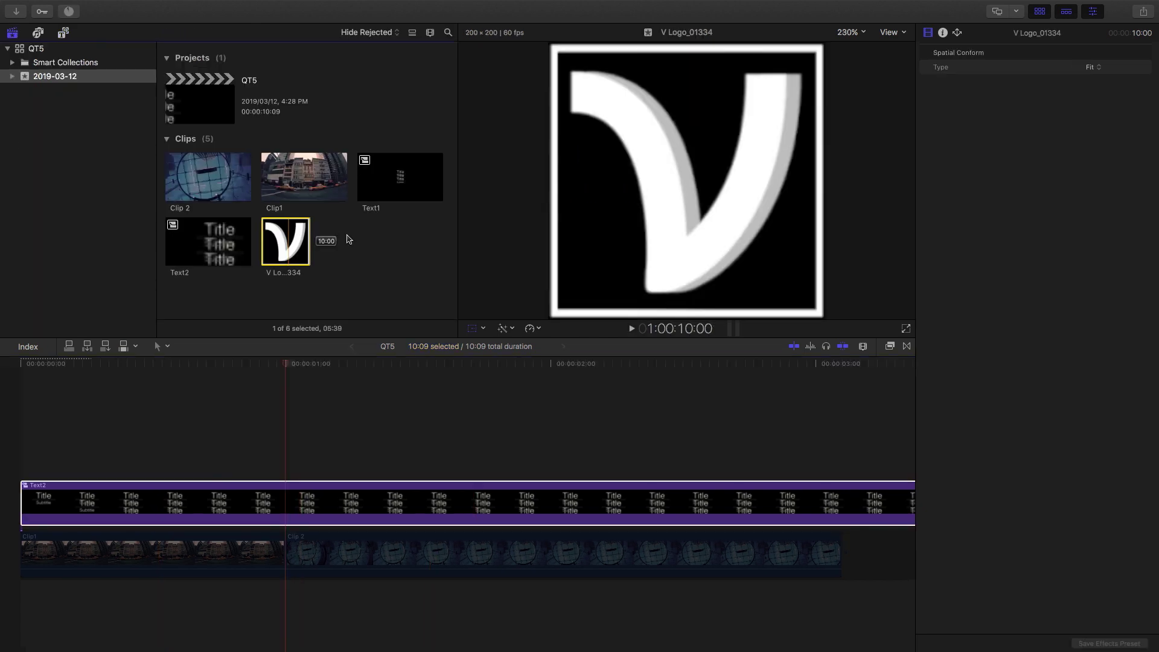
# Place the V Logo clip above Text2 at 1:00, scaled down to 16%
pyautogui.moveTo(281, 241); pyautogui.dragTo(290, 447)
pyautogui.moveTo(1090, 143); pyautogui.dragTo(1090, 193)
pyautogui.click(284, 368)
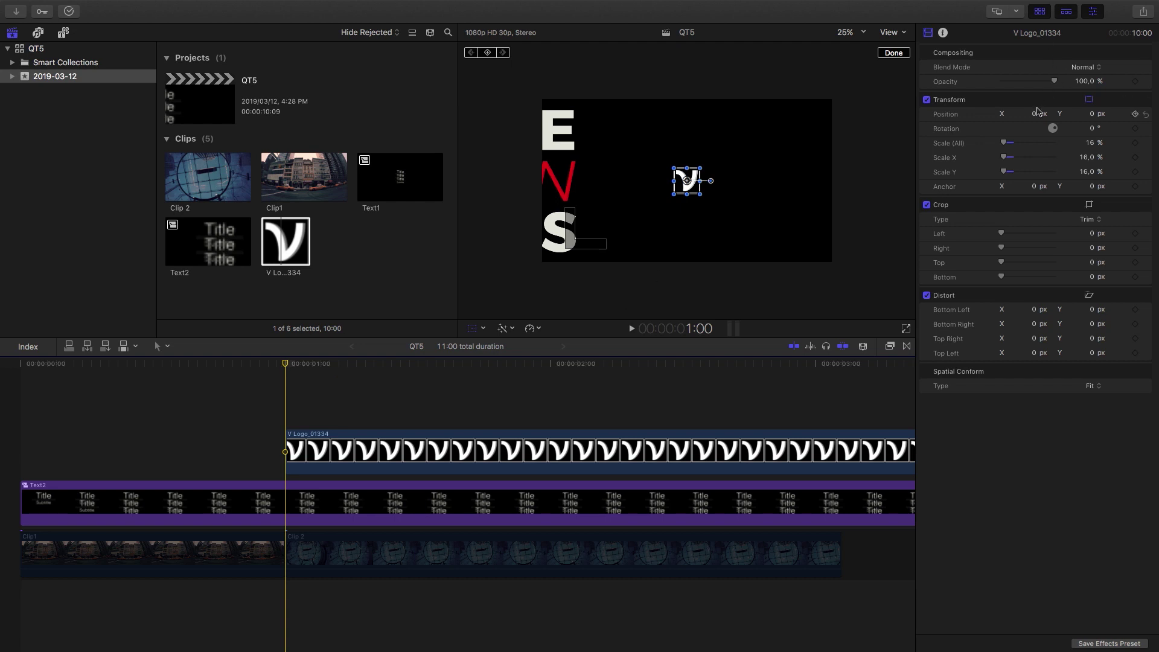
# Keyframe the logo's Position X at 400 at 1:00, nudging it left a frame later
pyautogui.click(1035, 114)
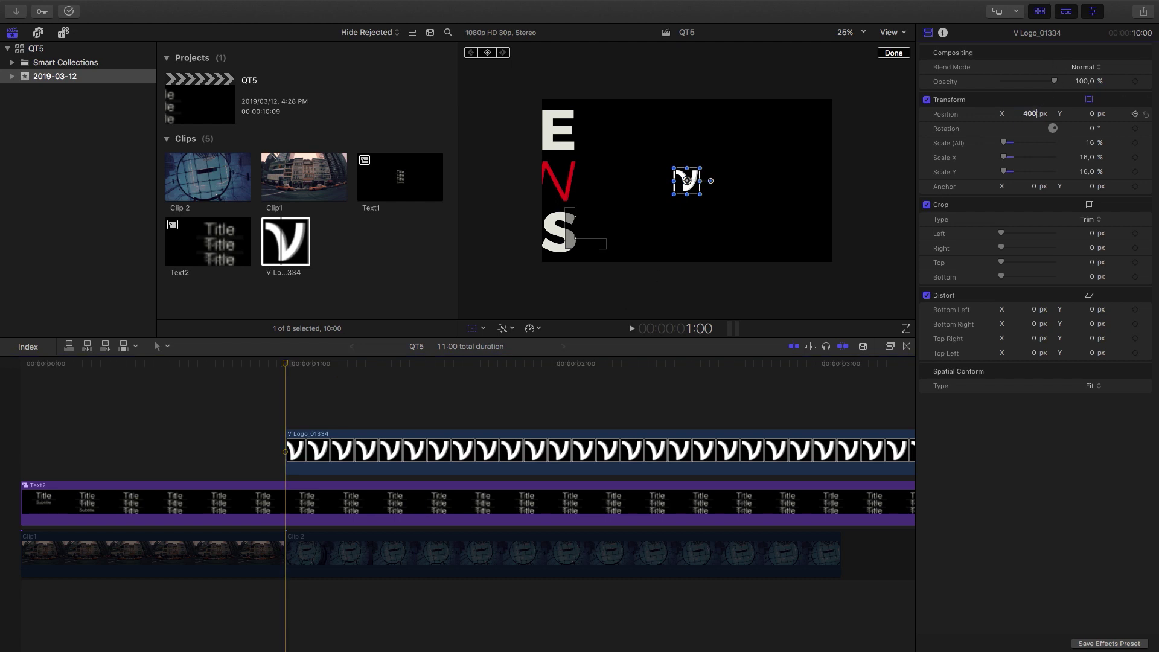
pyautogui.press('Return')
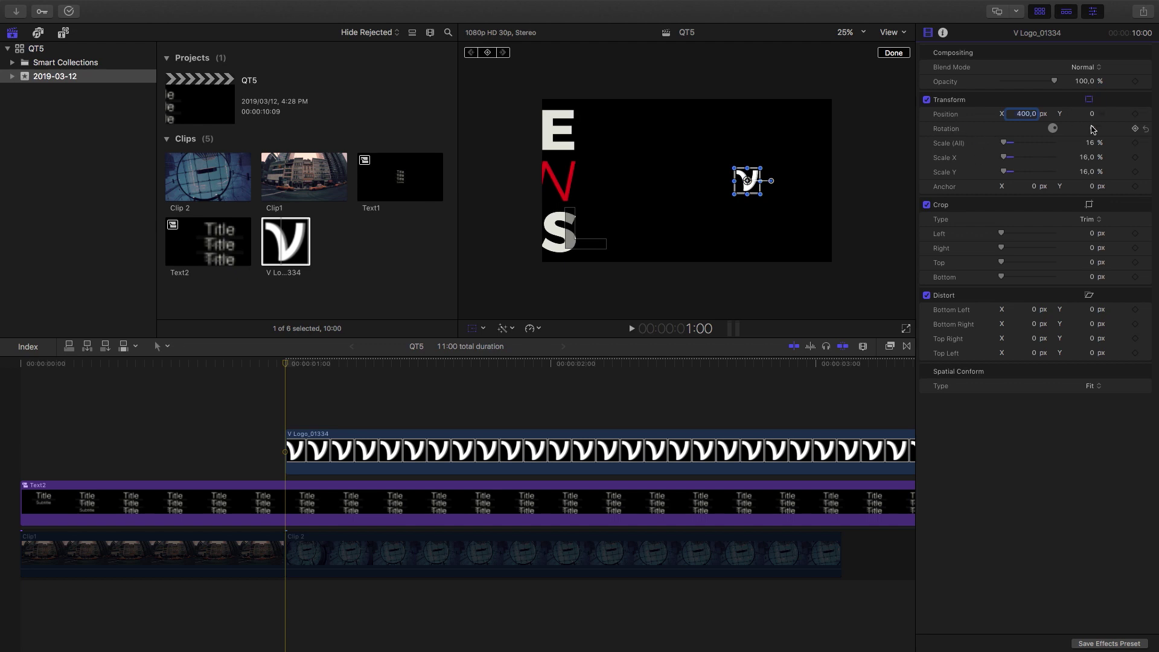
pyautogui.click(1136, 114)
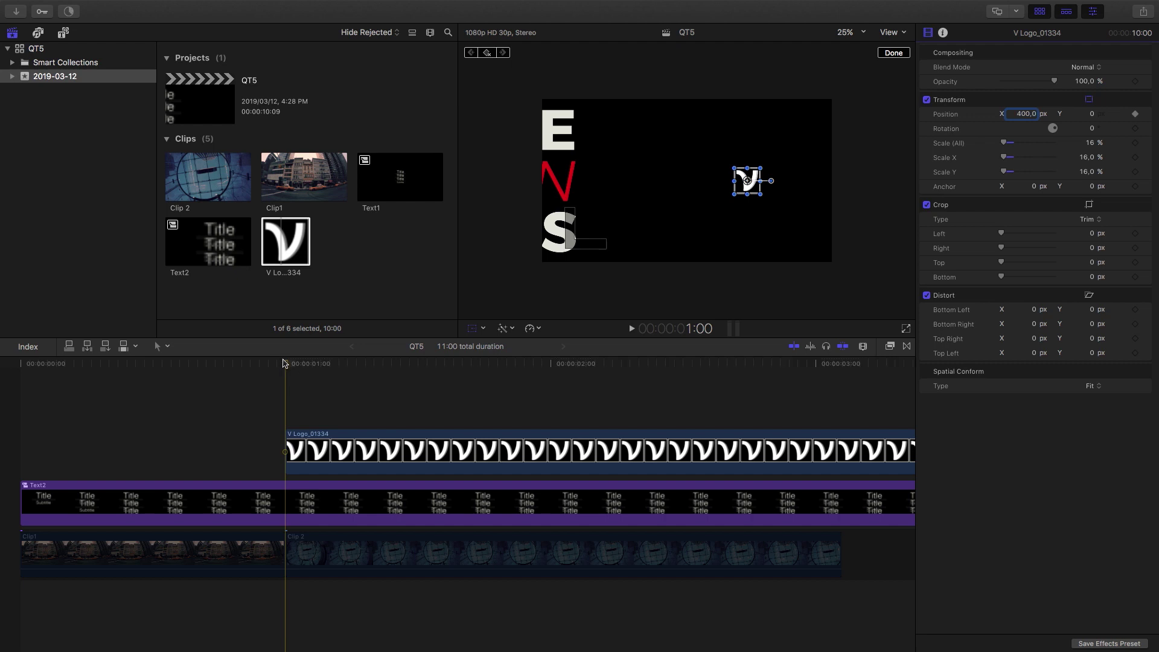
pyautogui.press('Right')
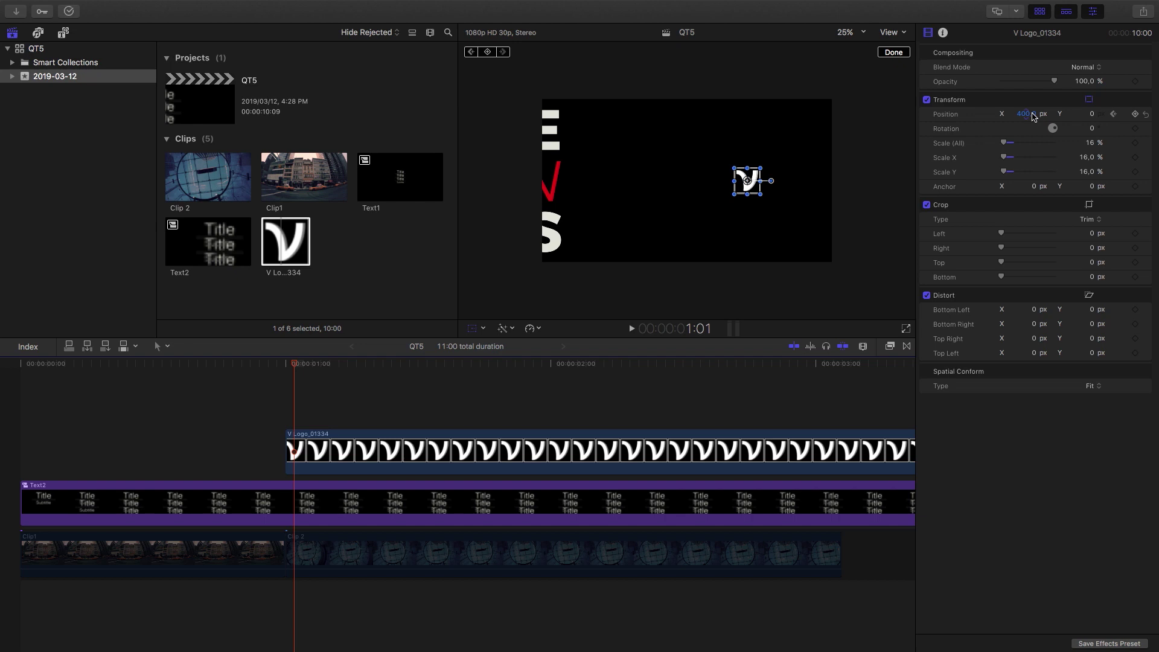
pyautogui.moveTo(1033, 116); pyautogui.dragTo(1028, 114)
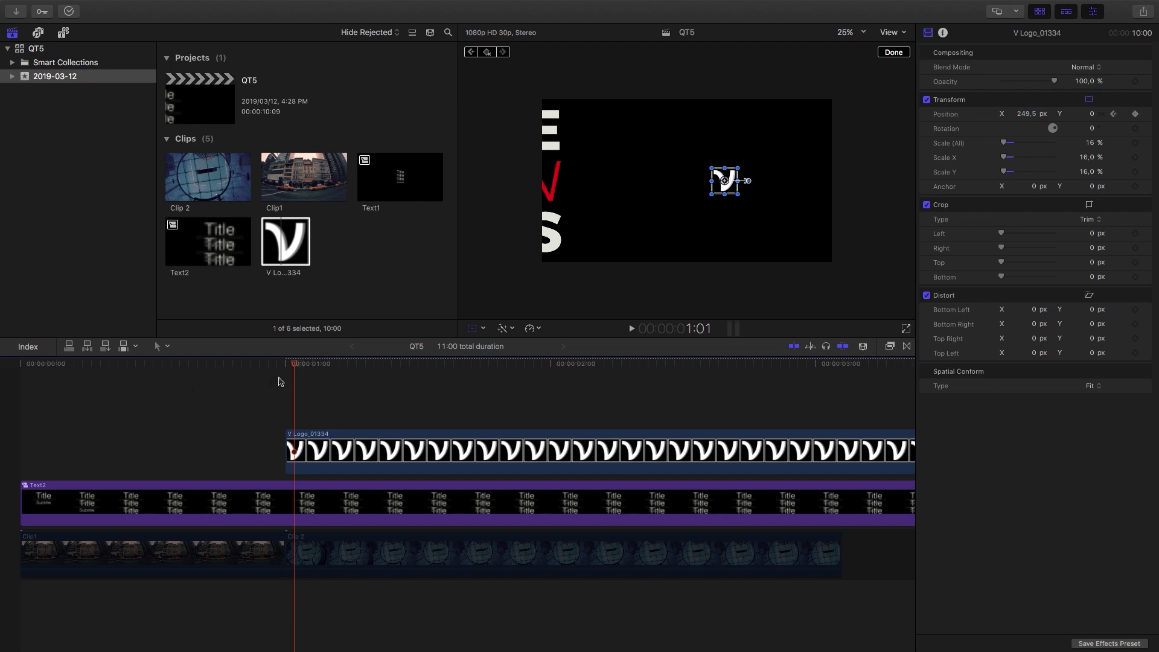
# On the next frames, keyframe Position X at 125 px, then 65.6 px
pyautogui.press('Right')
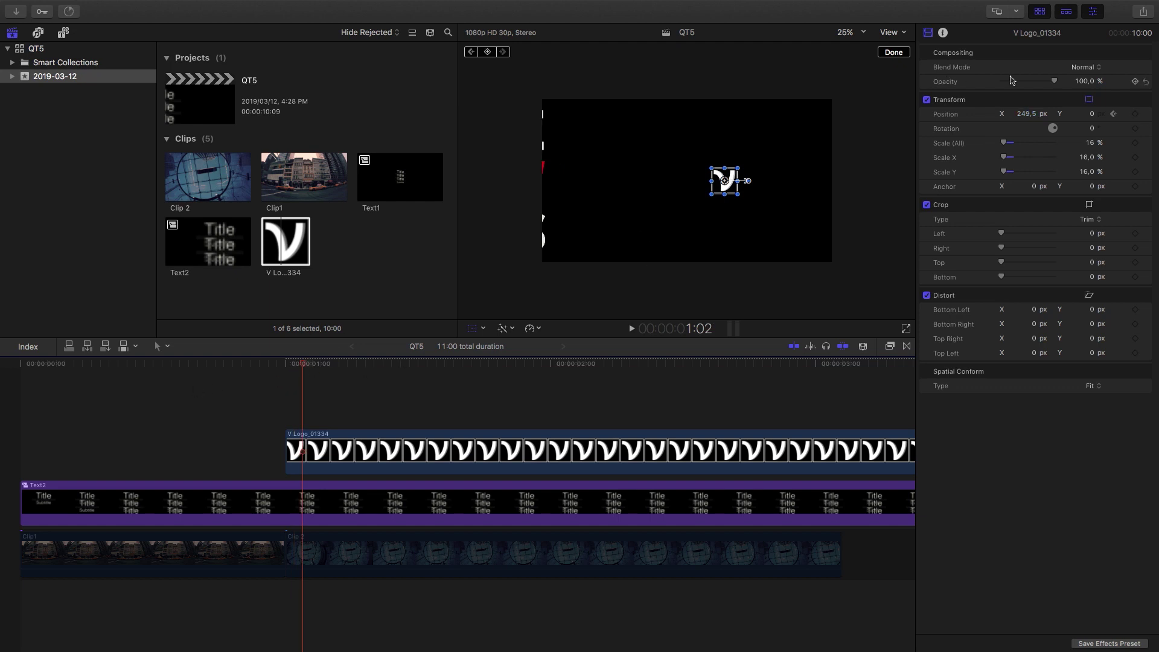
pyautogui.click(1028, 115)
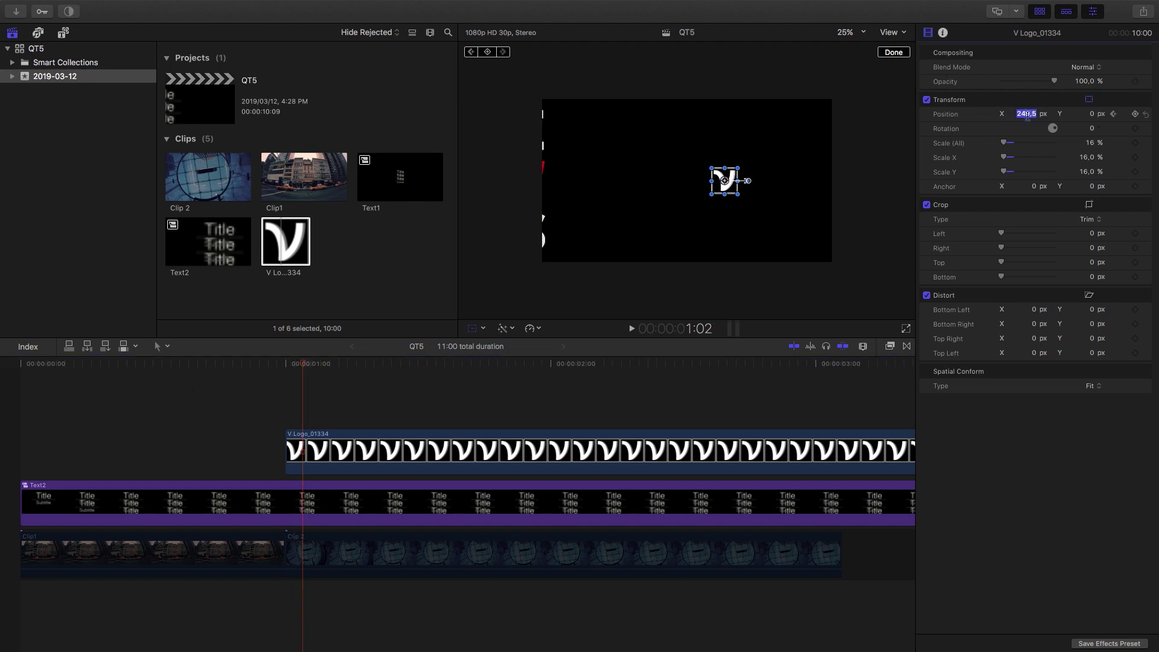
pyautogui.write('125')
pyautogui.press('Return')
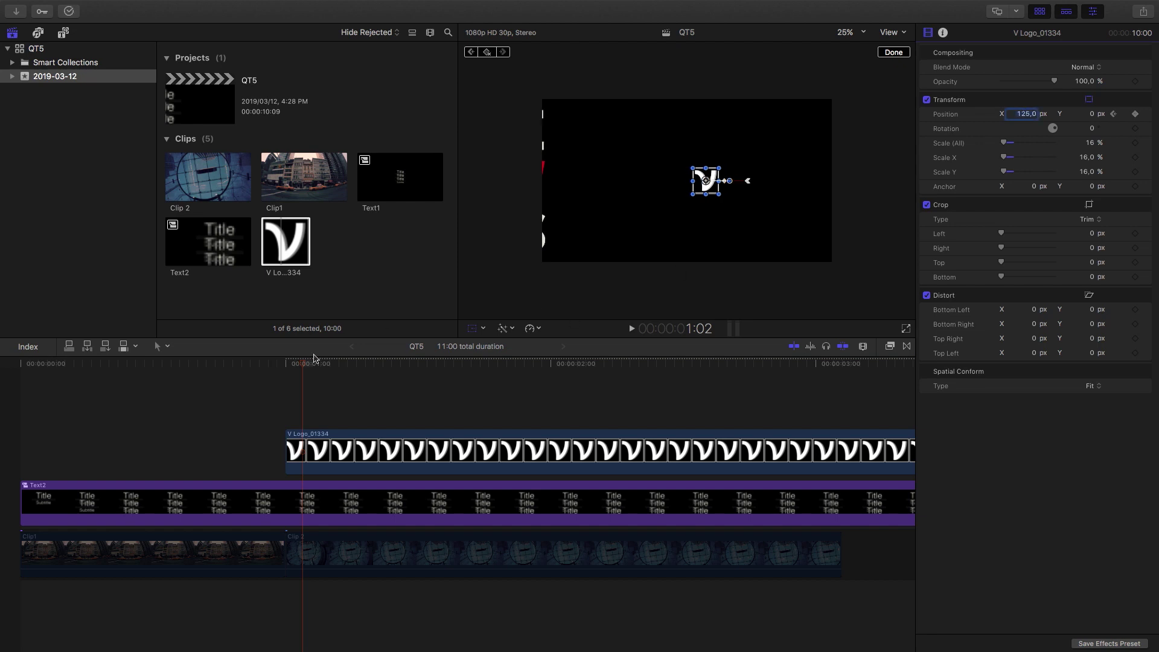
pyautogui.click(303, 364)
pyautogui.press('Right')
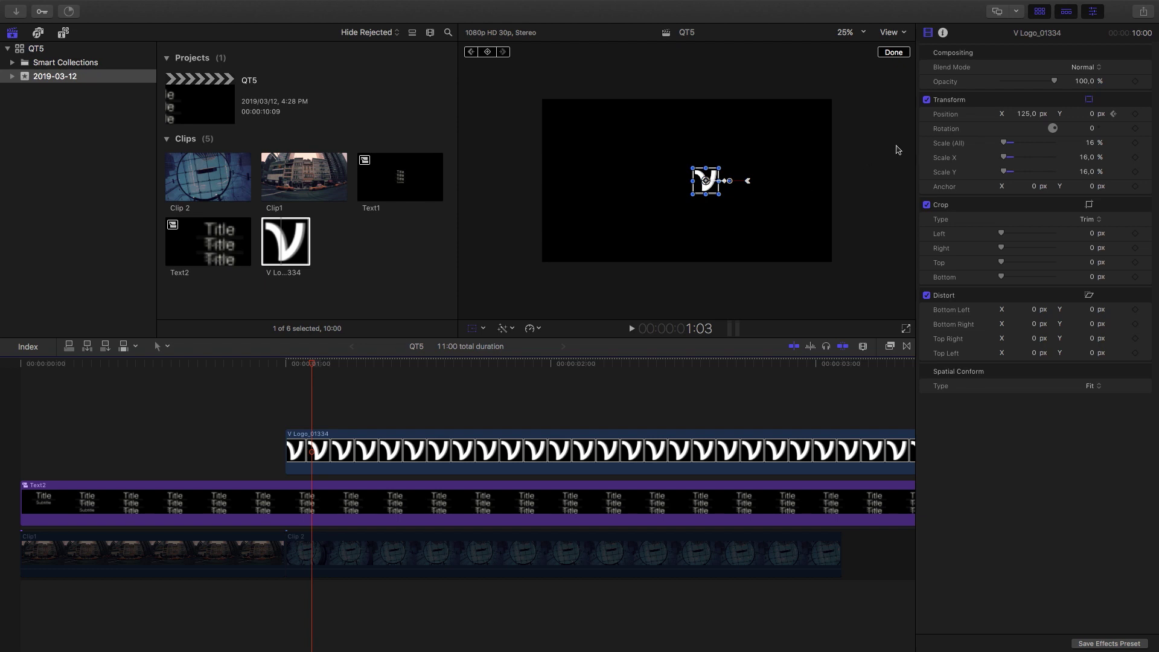
pyautogui.moveTo(1028, 114); pyautogui.dragTo(1026, 113)
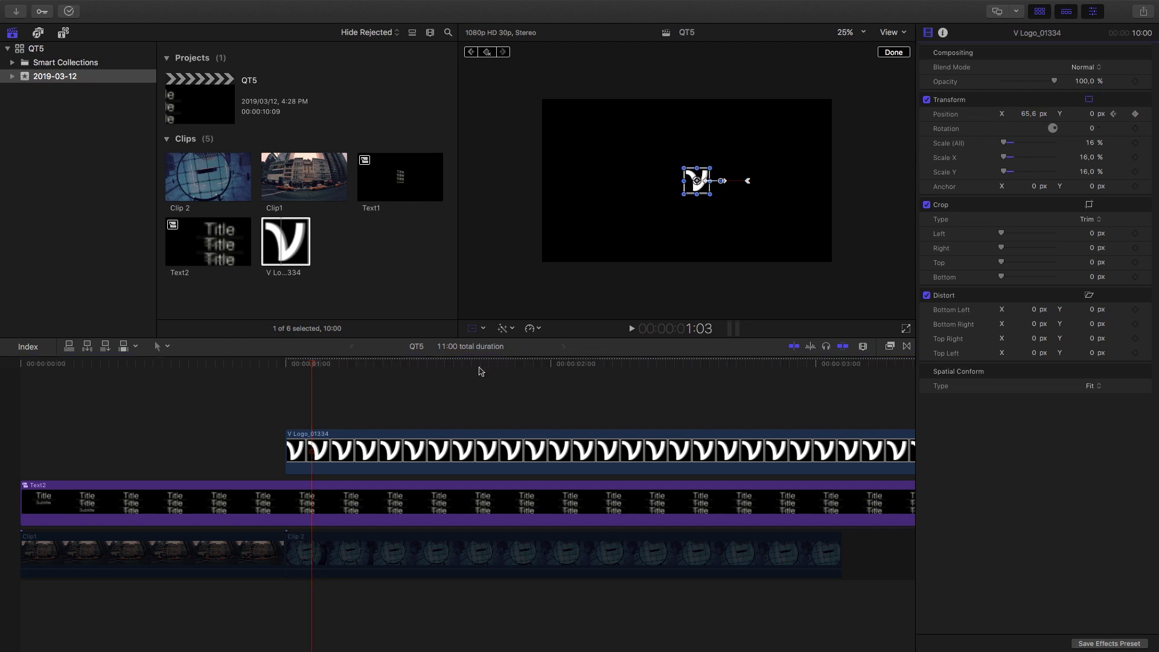
pyautogui.click(314, 364)
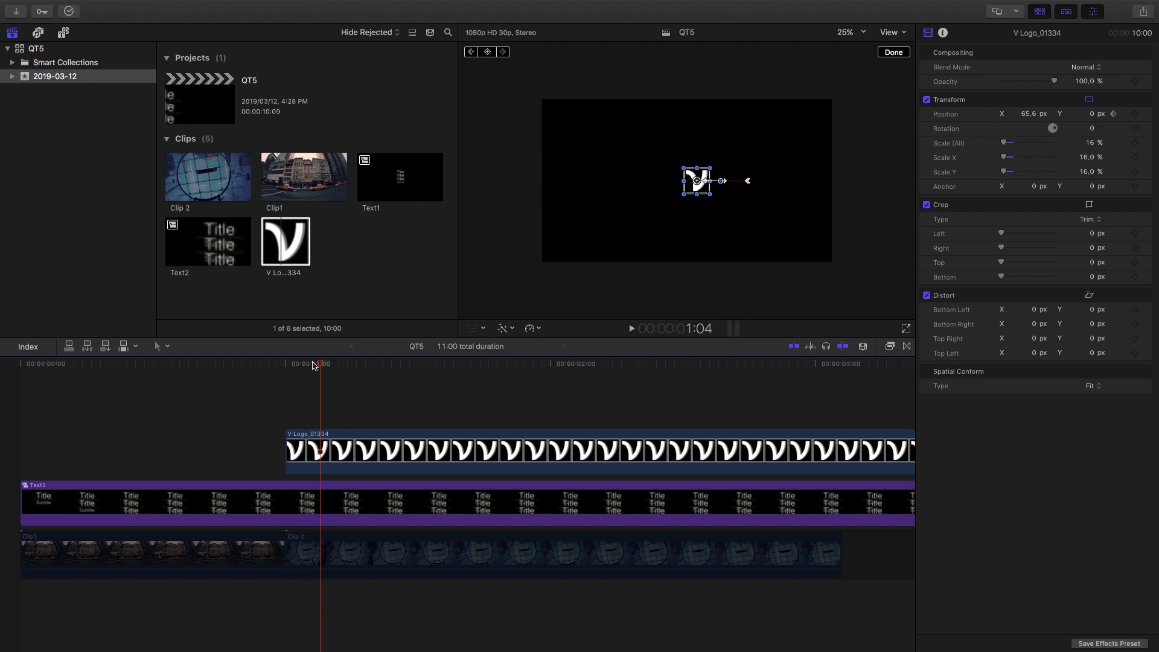
# Keyframe the logo's Position X at 35, 25 and 15 px on successive frames
pyautogui.click(1029, 115)
pyautogui.write('35')
pyautogui.press('Return')
pyautogui.press('Right')
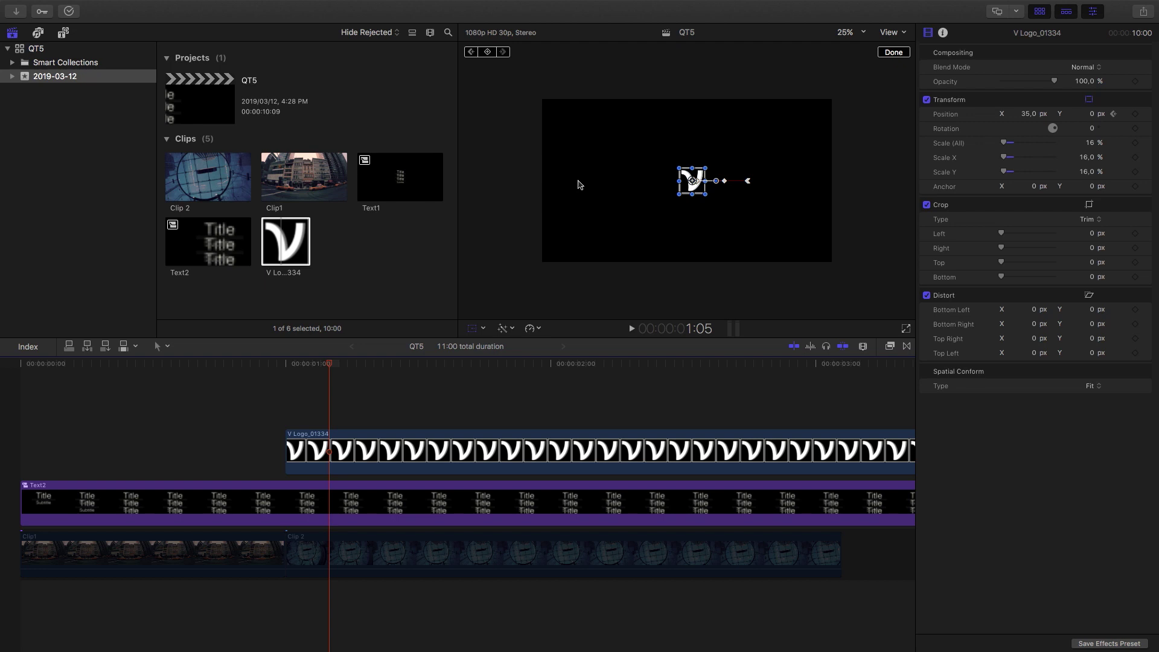
pyautogui.click(1030, 114)
pyautogui.write('25')
pyautogui.press('Return')
pyautogui.press('Right')
pyautogui.click(1028, 114)
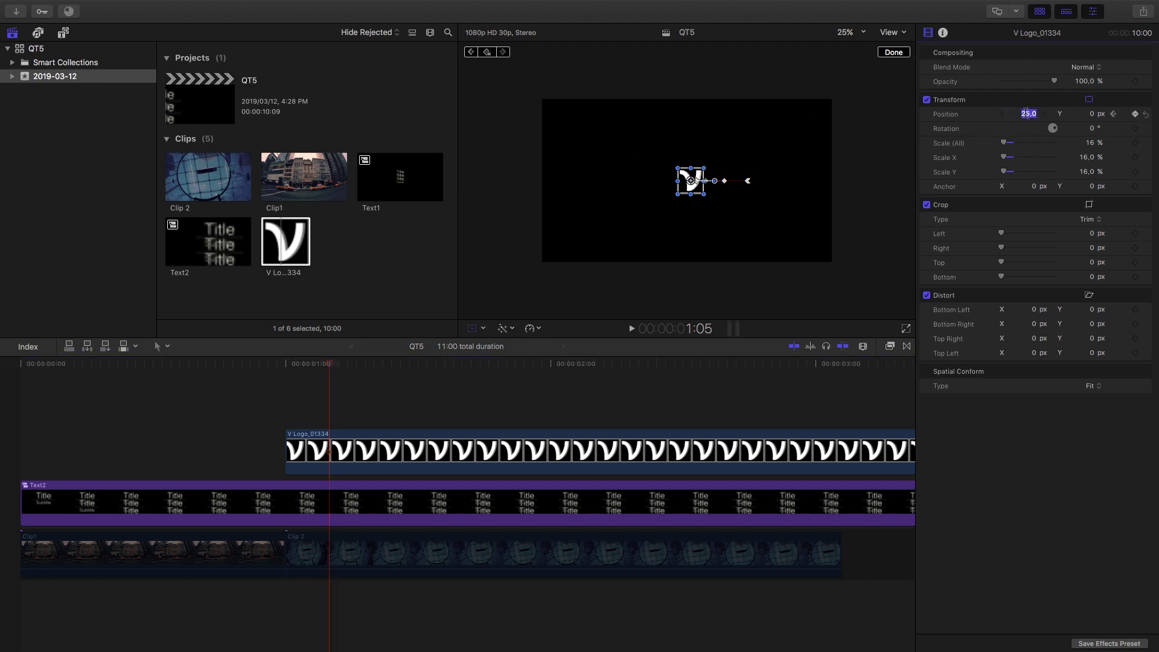
pyautogui.write('15')
pyautogui.press('Return')
pyautogui.click(331, 369)
pyautogui.press('Right')
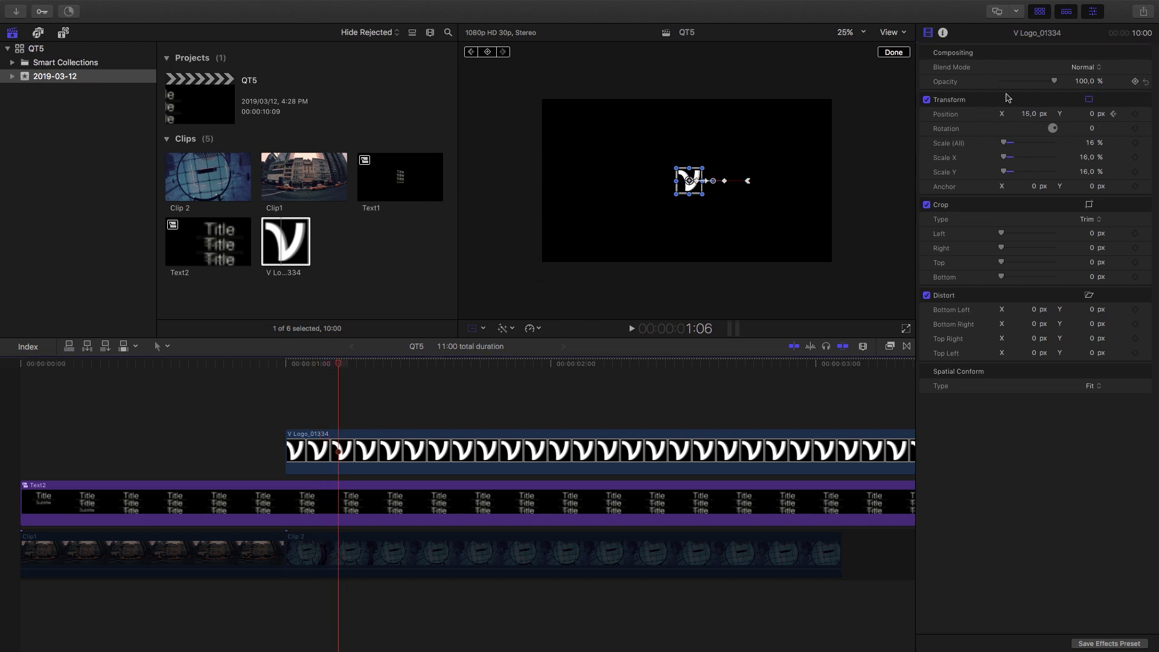
# Continue keyframing Position X at 10, 7 and 5 px on the following frames
pyautogui.click(1028, 113)
pyautogui.write('10')
pyautogui.press('Return')
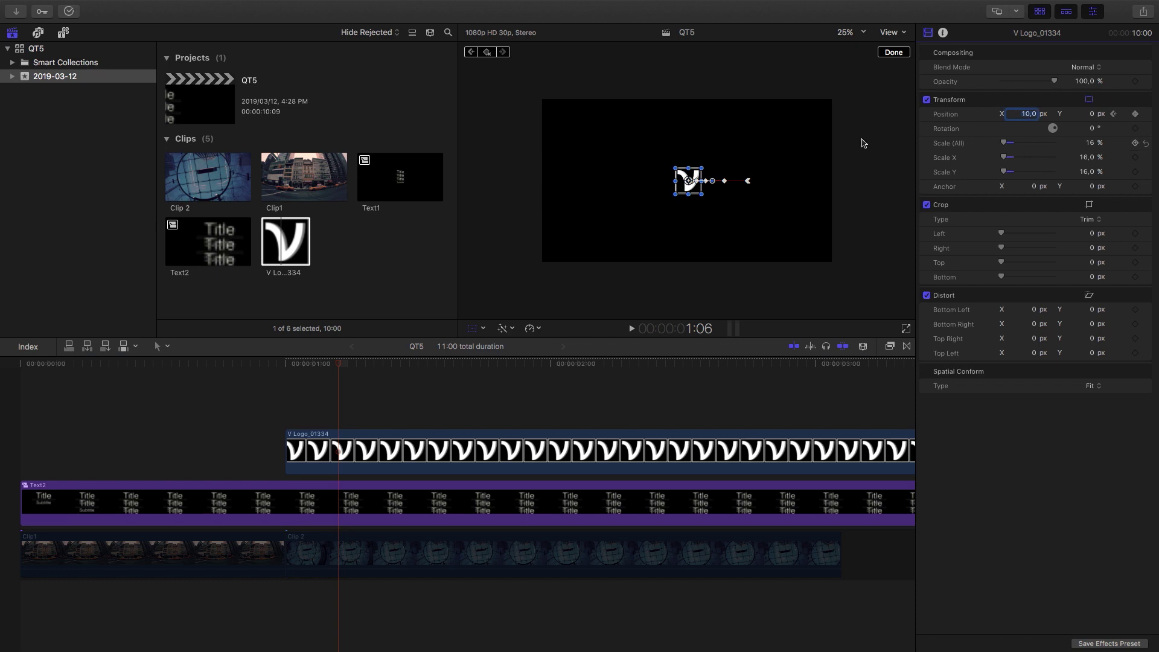
pyautogui.click(339, 361)
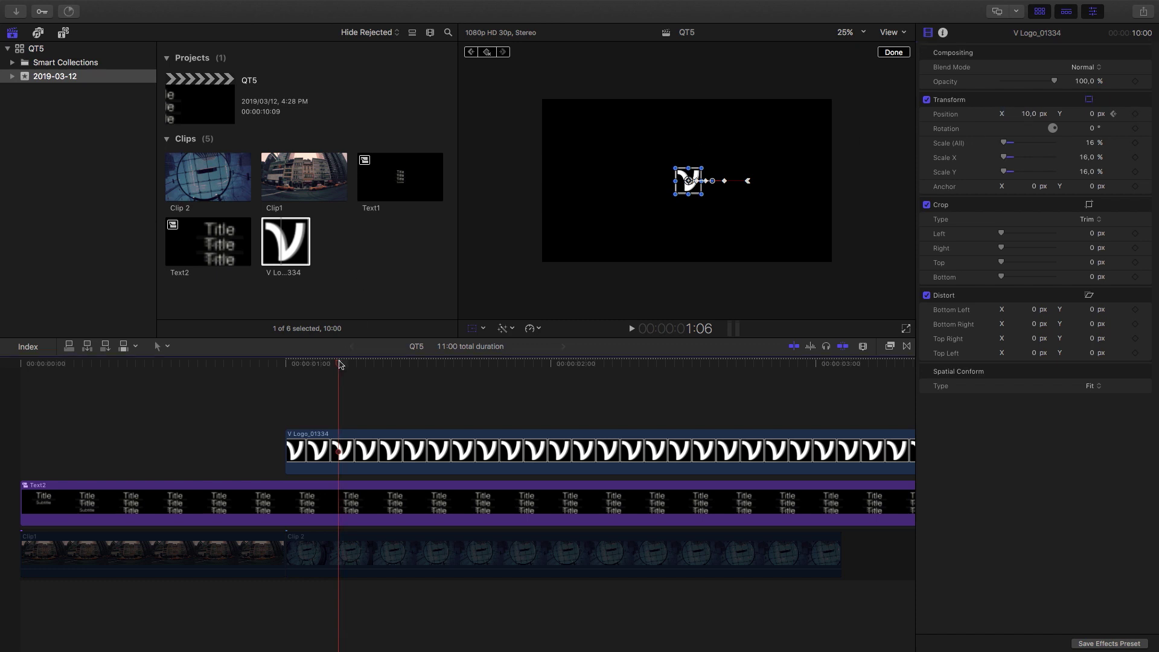
pyautogui.click(347, 365)
pyautogui.click(1025, 114)
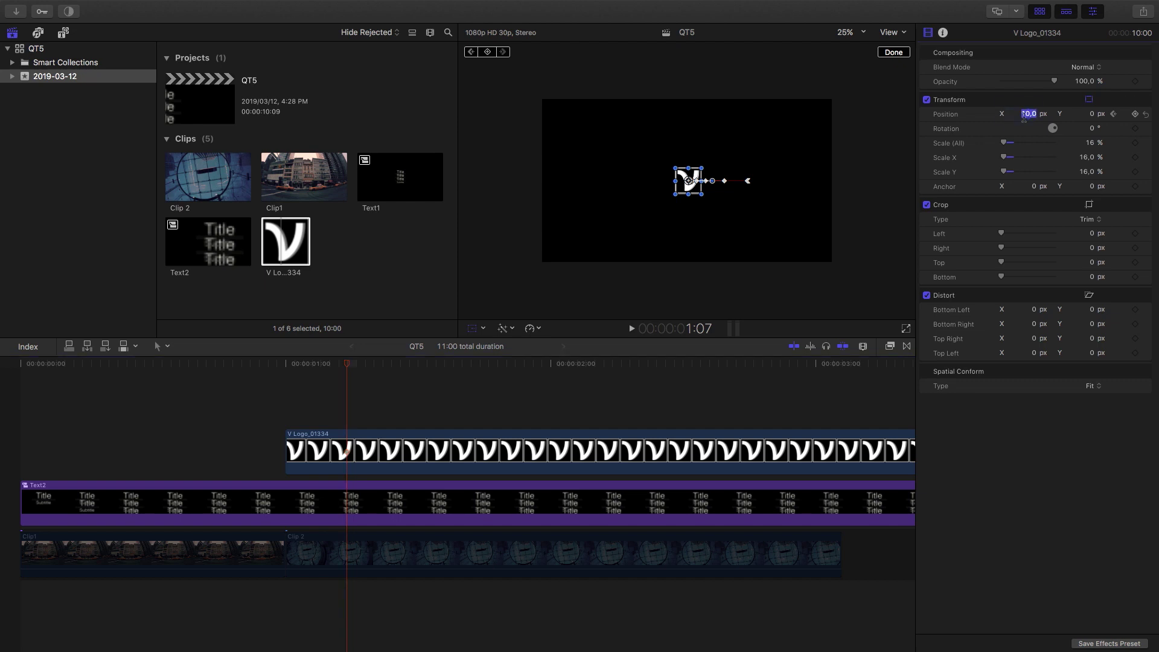
pyautogui.write('7')
pyautogui.press('Return')
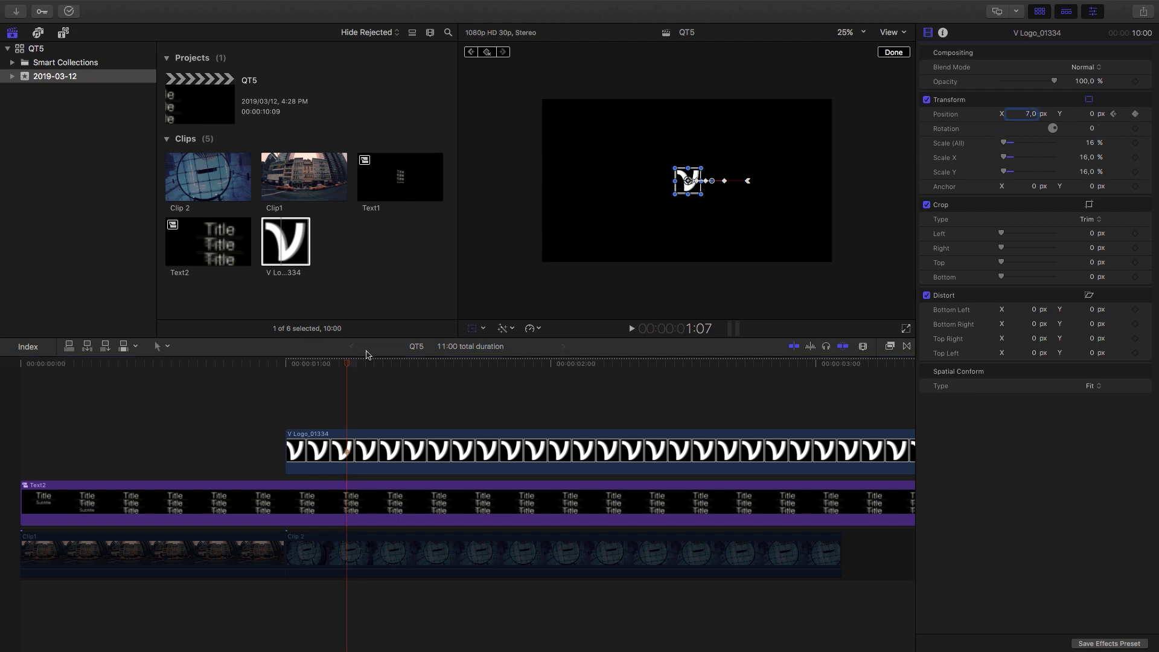
pyautogui.click(345, 365)
pyautogui.press('Right')
pyautogui.press('Left')
pyautogui.press('Right')
pyautogui.press('Right')
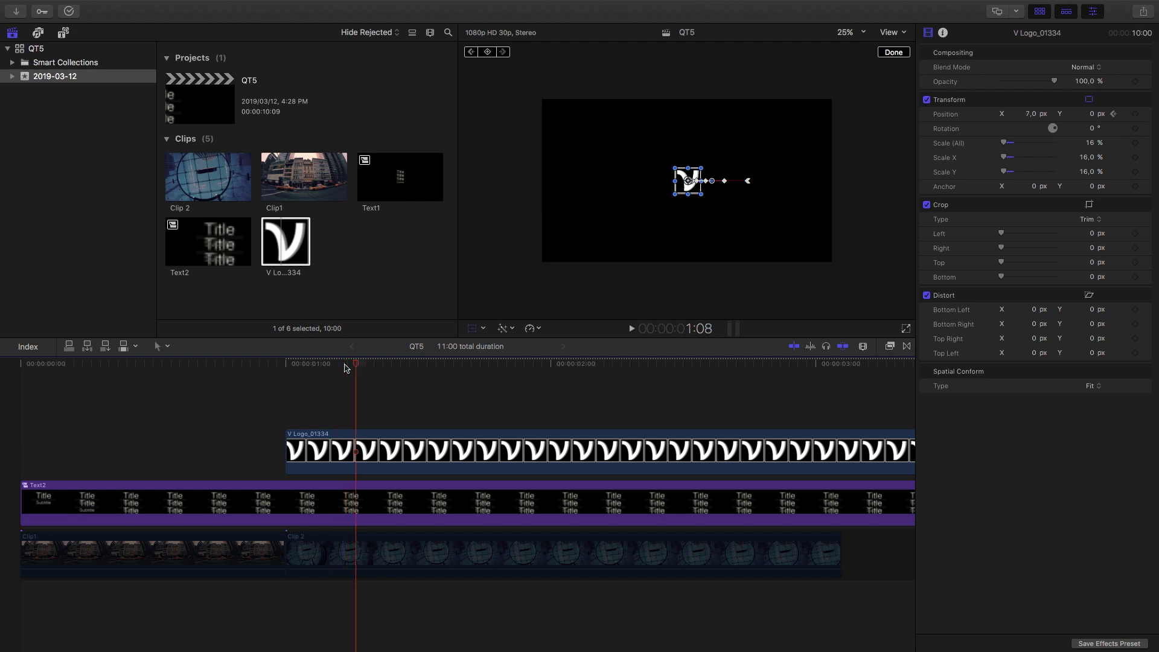
pyautogui.click(1031, 115)
pyautogui.write('5')
pyautogui.press('Return')
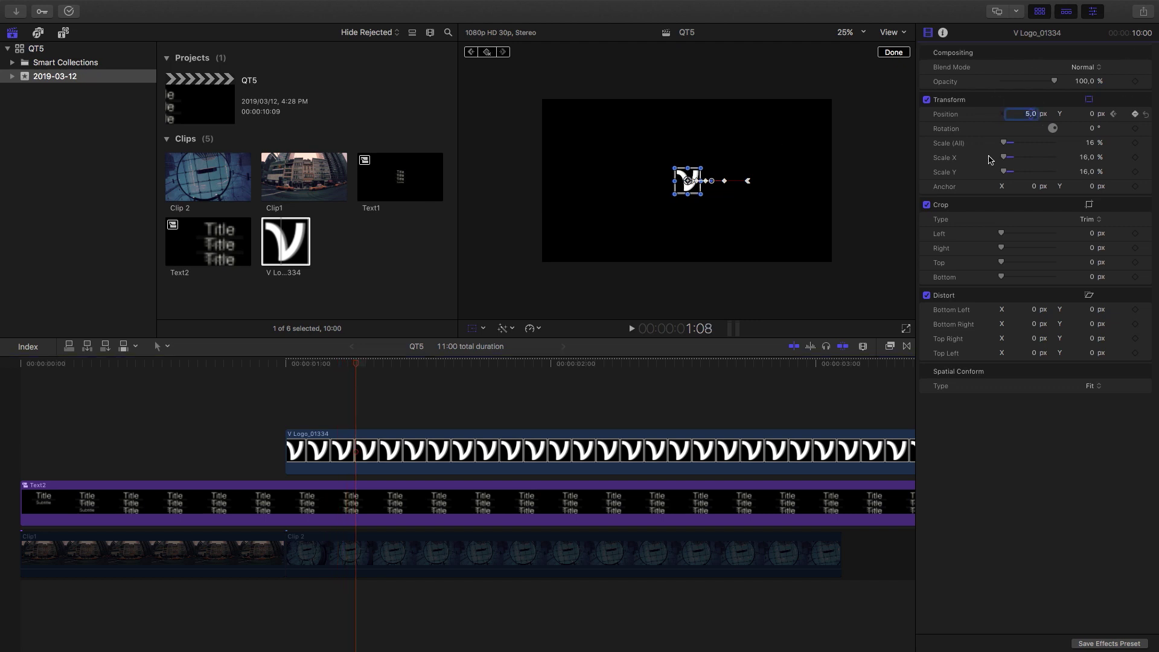
# Finish with Position X keyframes at 3, 1 and 0 px, then play the slide-in
pyautogui.press('Left')
pyautogui.press('Right')
pyautogui.press('Right')
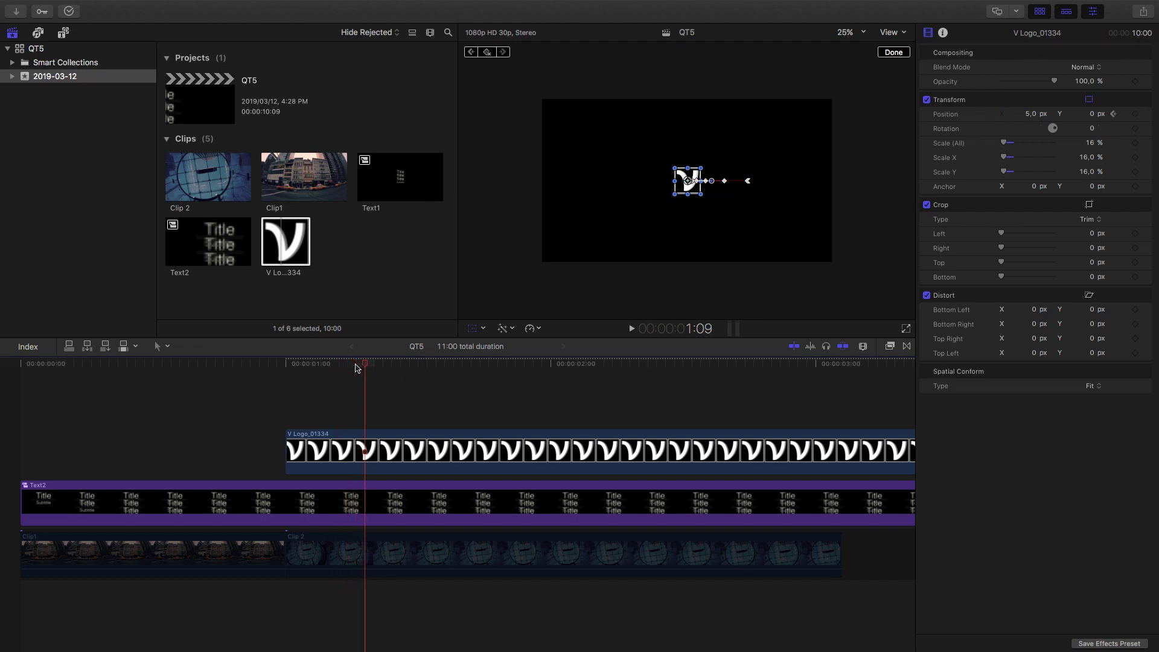
pyautogui.click(1029, 113)
pyautogui.write('3')
pyautogui.press('Return')
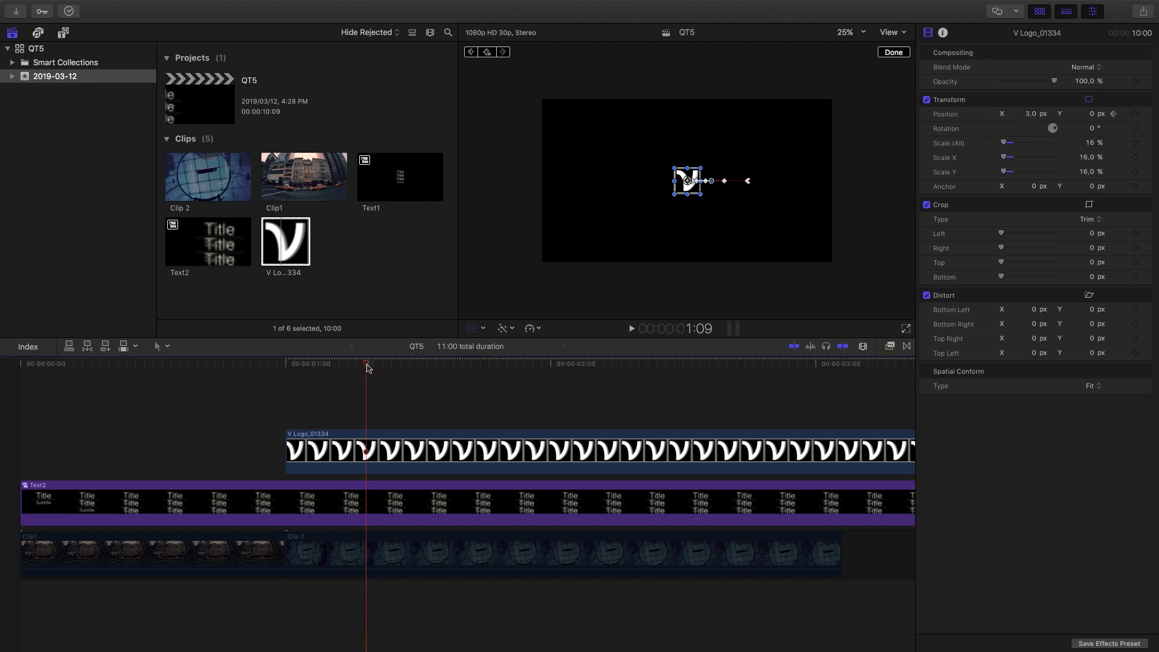
pyautogui.press('Left')
pyautogui.press('Right')
pyautogui.press('Right')
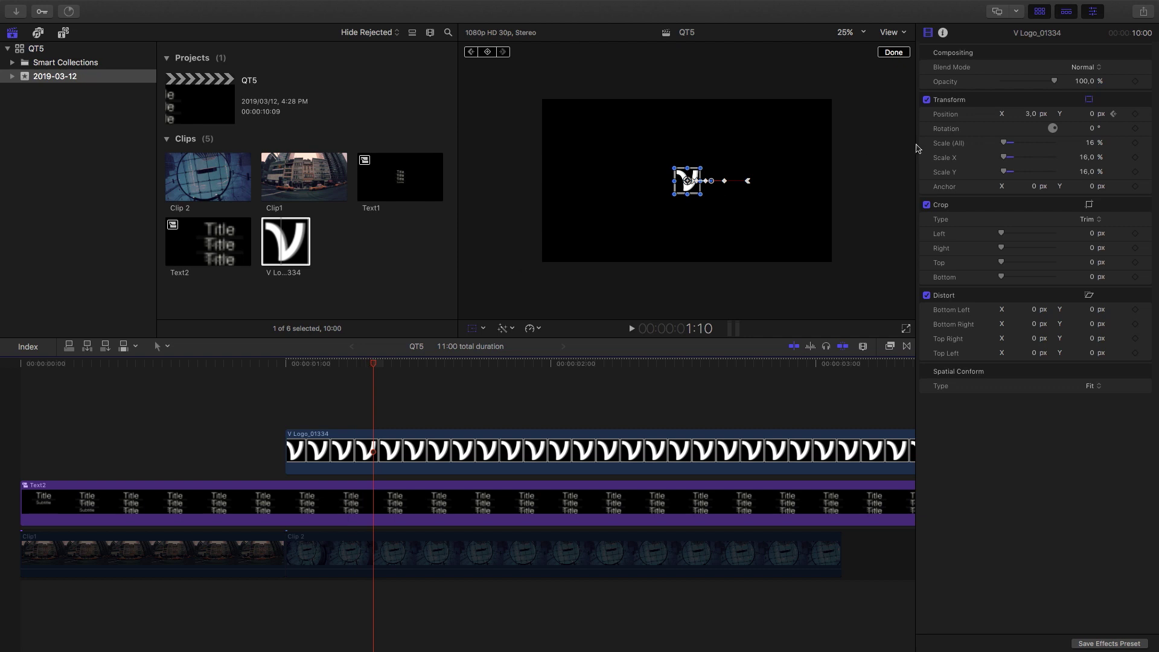
pyautogui.click(1037, 115)
pyautogui.write('1')
pyautogui.press('Return')
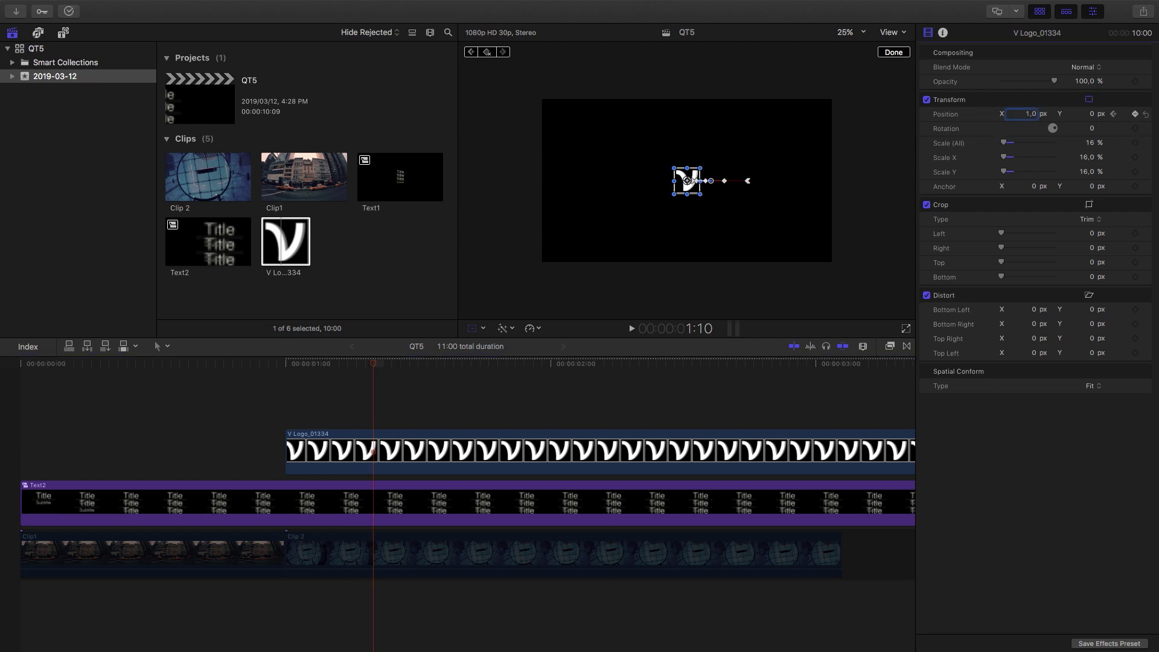
pyautogui.press('Right')
pyautogui.click(1037, 115)
pyautogui.write('0')
pyautogui.press('Return')
pyautogui.press('space')
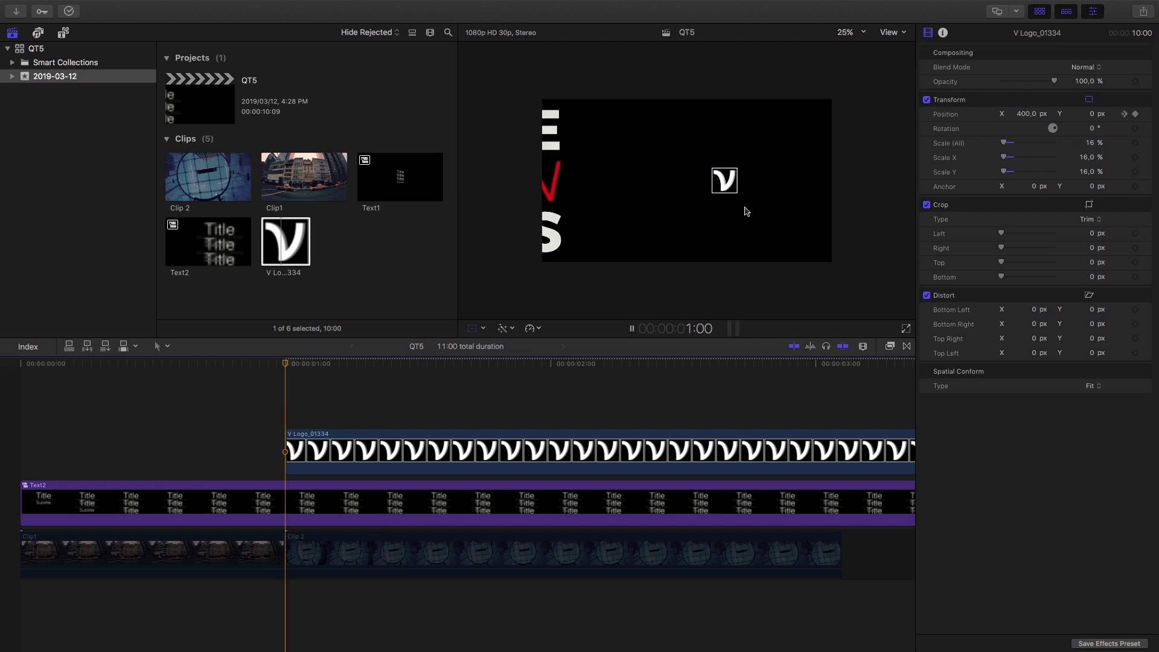
pyautogui.press('space')
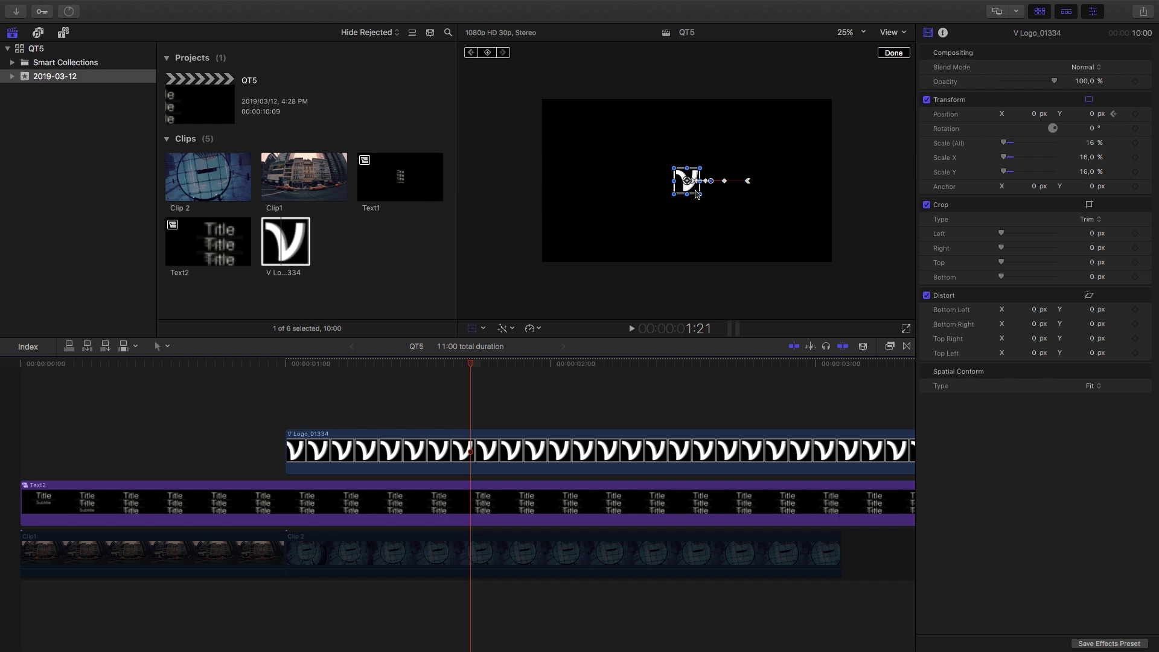
# Nest the V Logo clip into a new compound clip named Logo
pyautogui.click(392, 455)
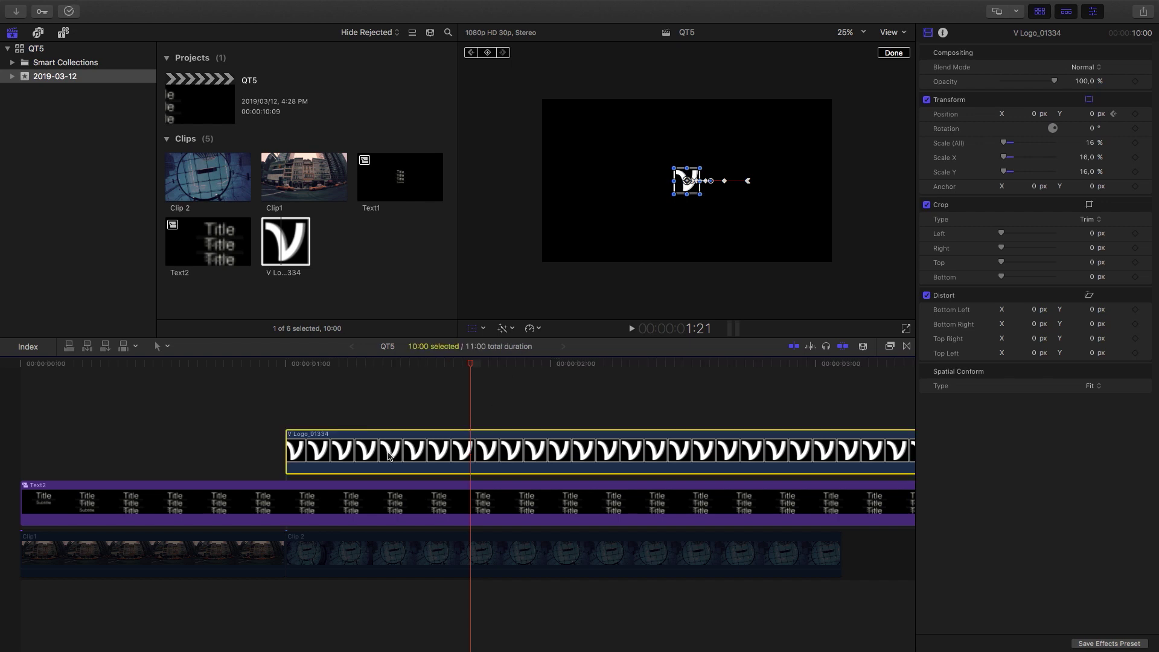
pyautogui.rightClick(348, 441)
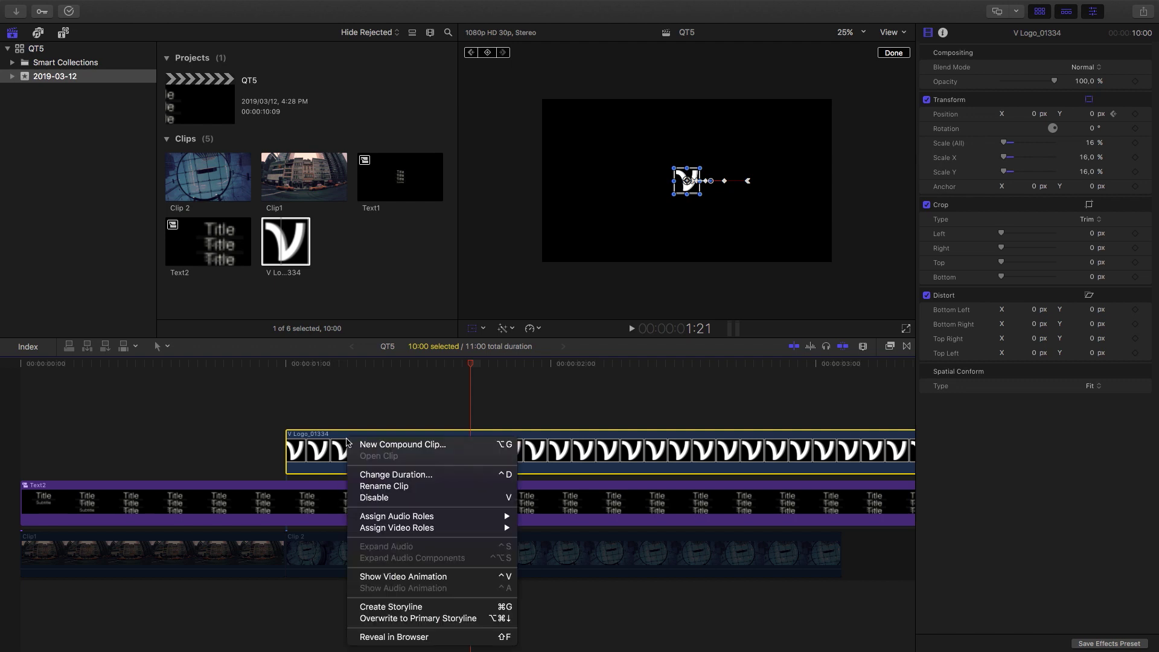
pyautogui.click(378, 444)
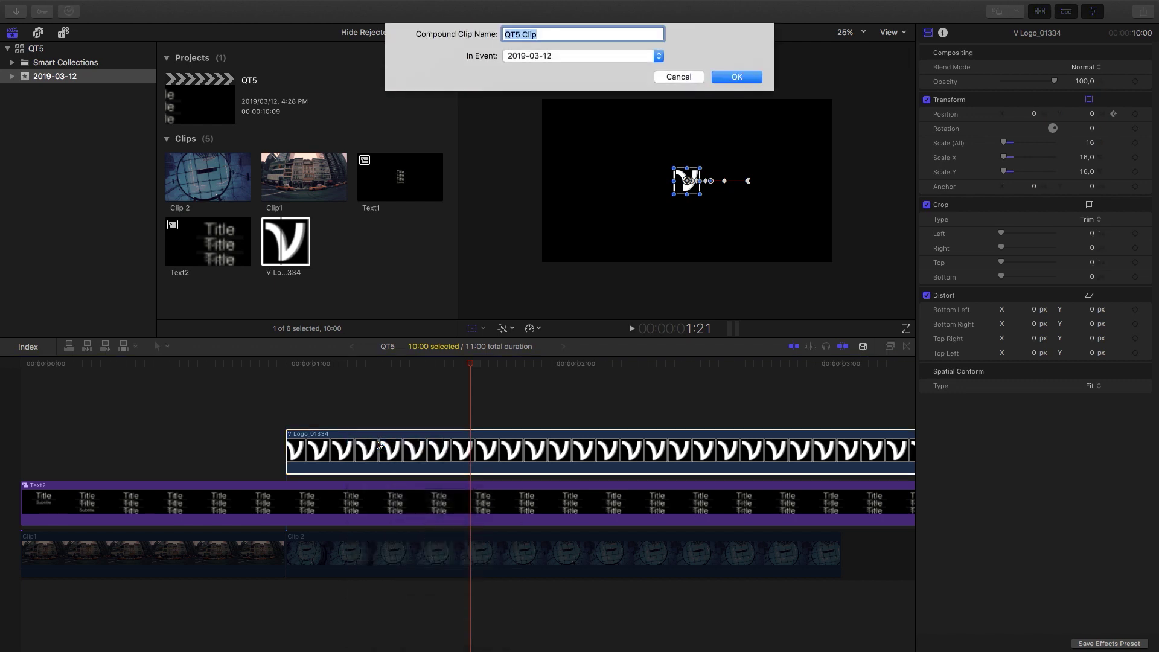
pyautogui.write('L')
pyautogui.press('Return')
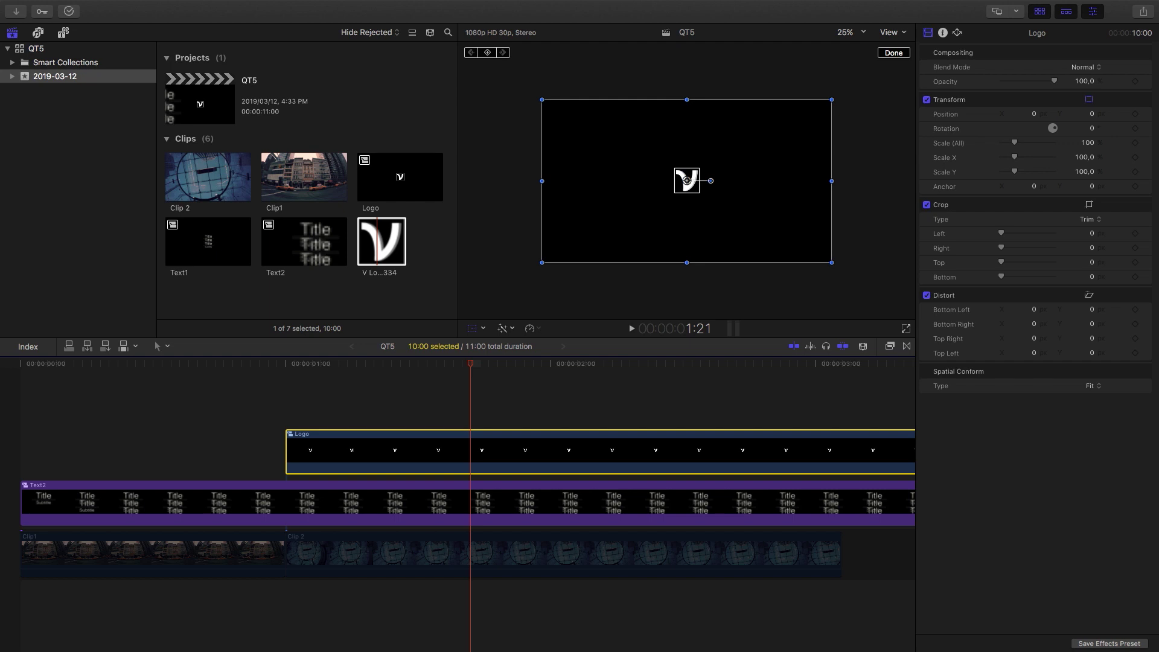
pyautogui.press('super+r')
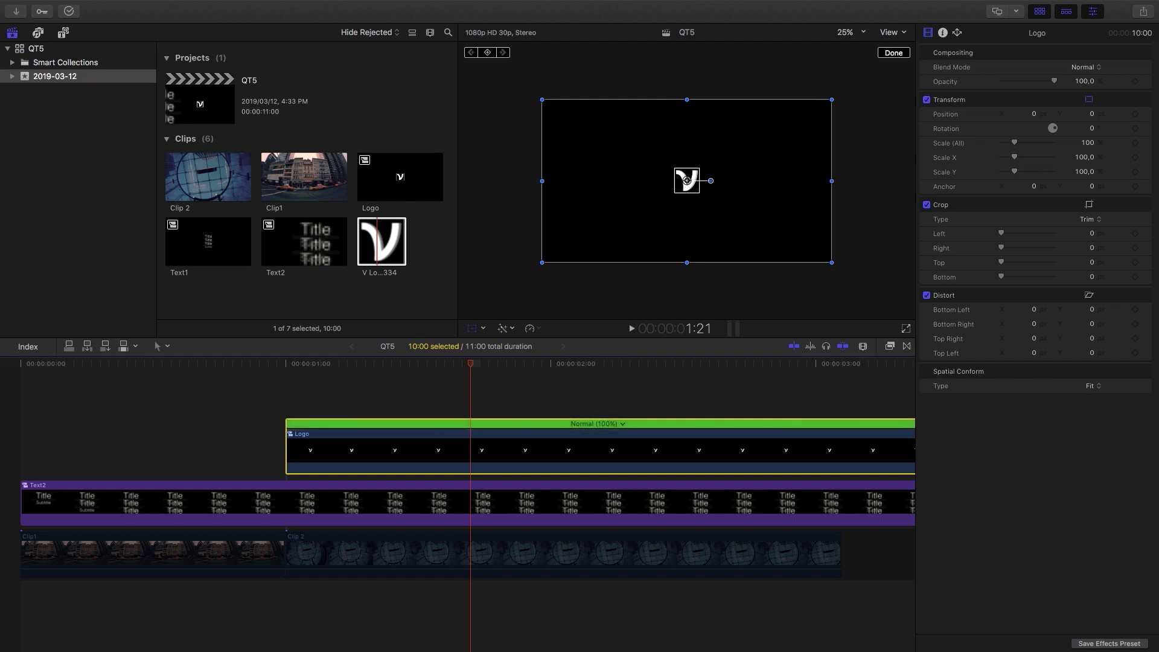
# Set the Logo clip's speed to Slow 50% and replay the slowed animation
pyautogui.click(624, 424)
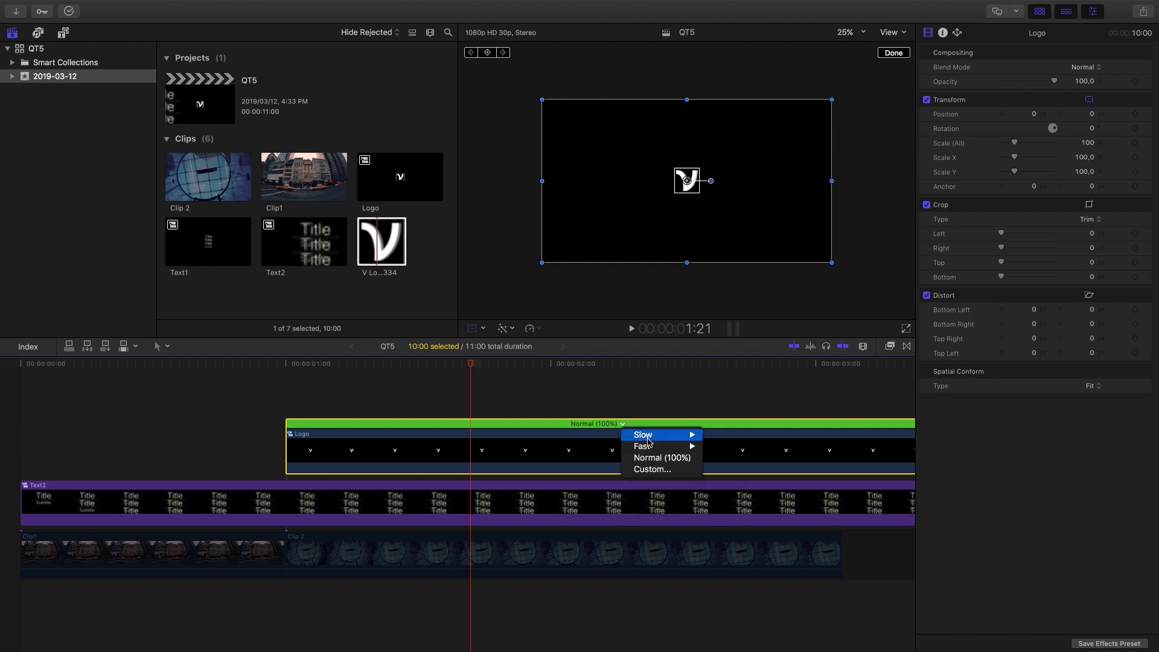
pyautogui.click(740, 437)
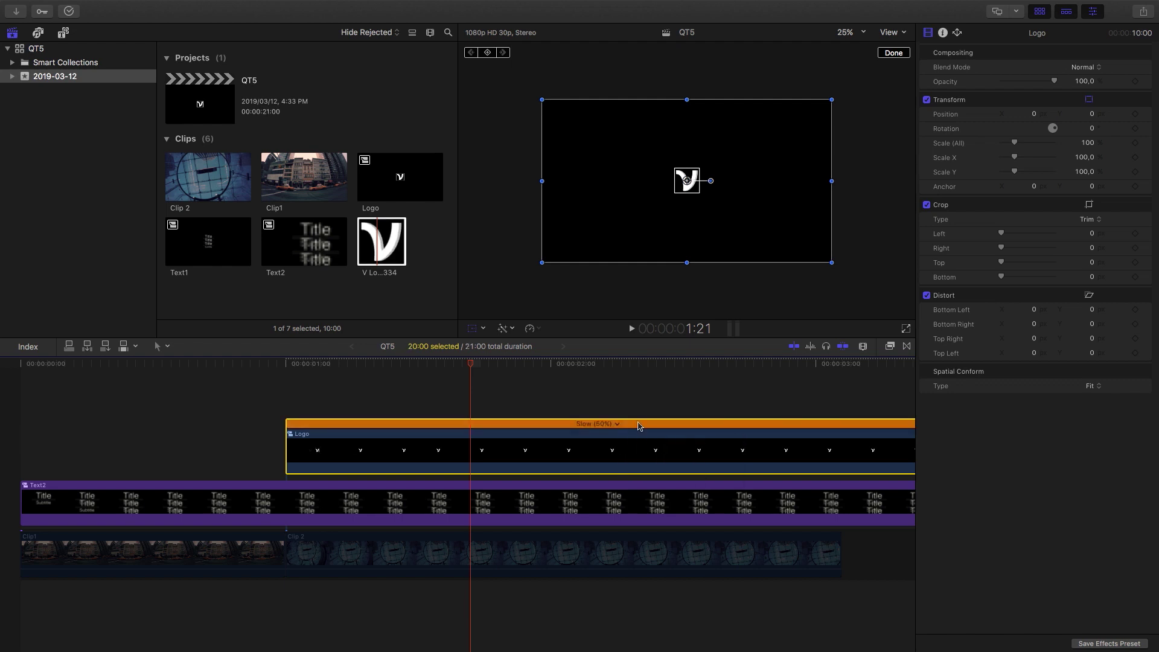
pyautogui.click(285, 364)
pyautogui.press('space')
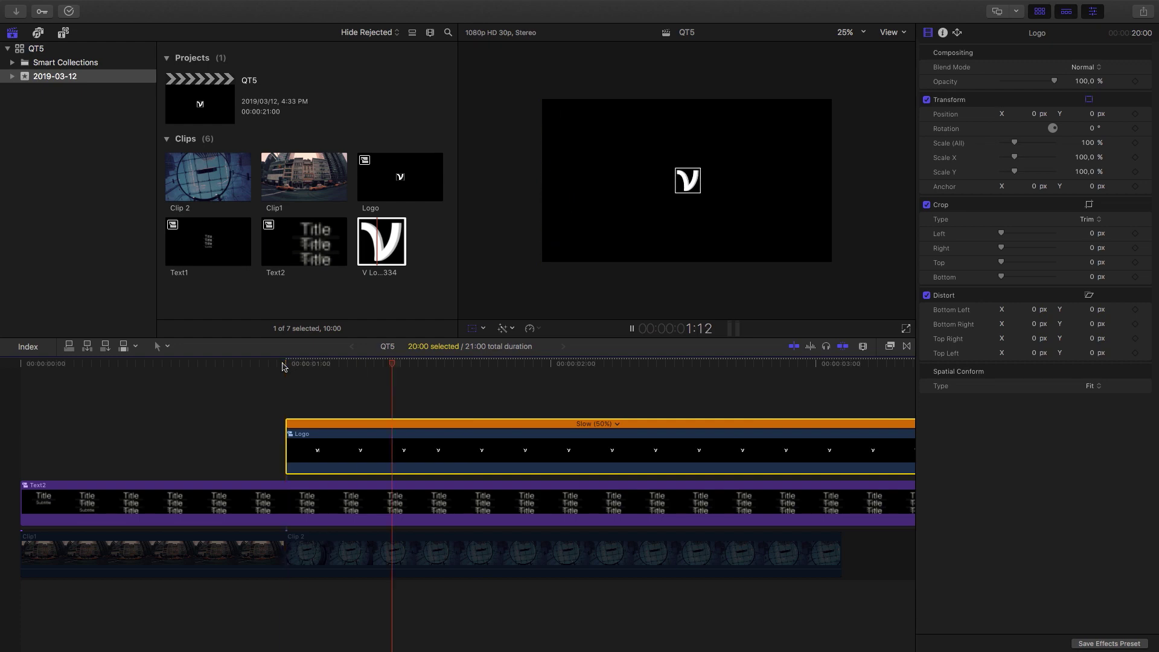
pyautogui.click(283, 364)
pyautogui.press('space')
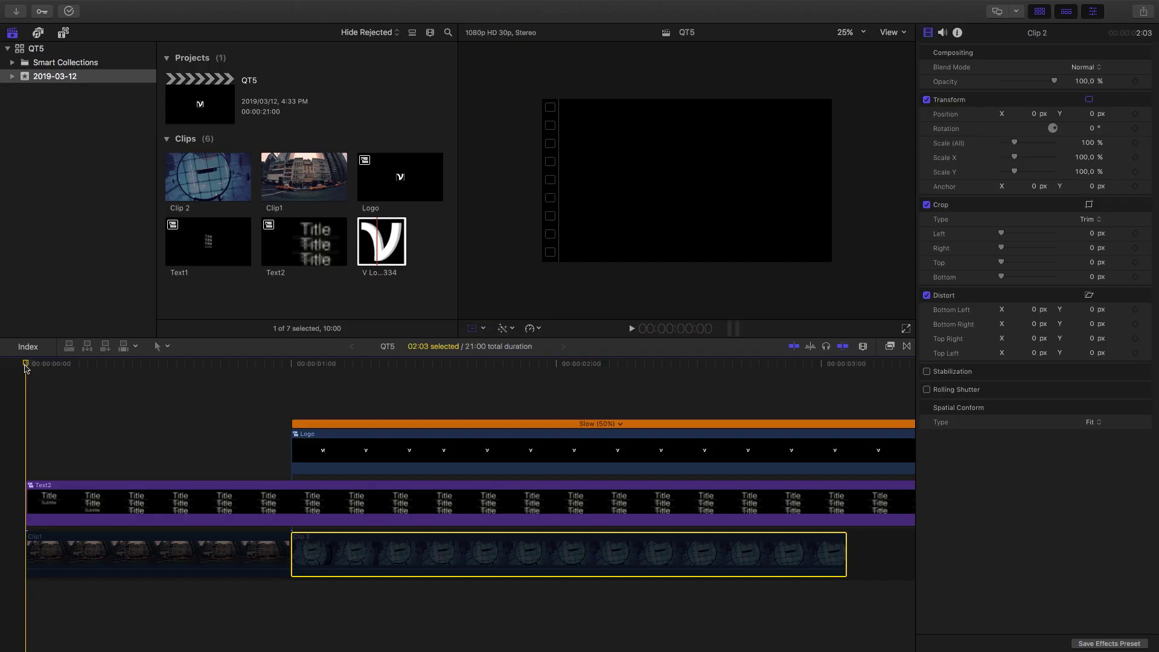